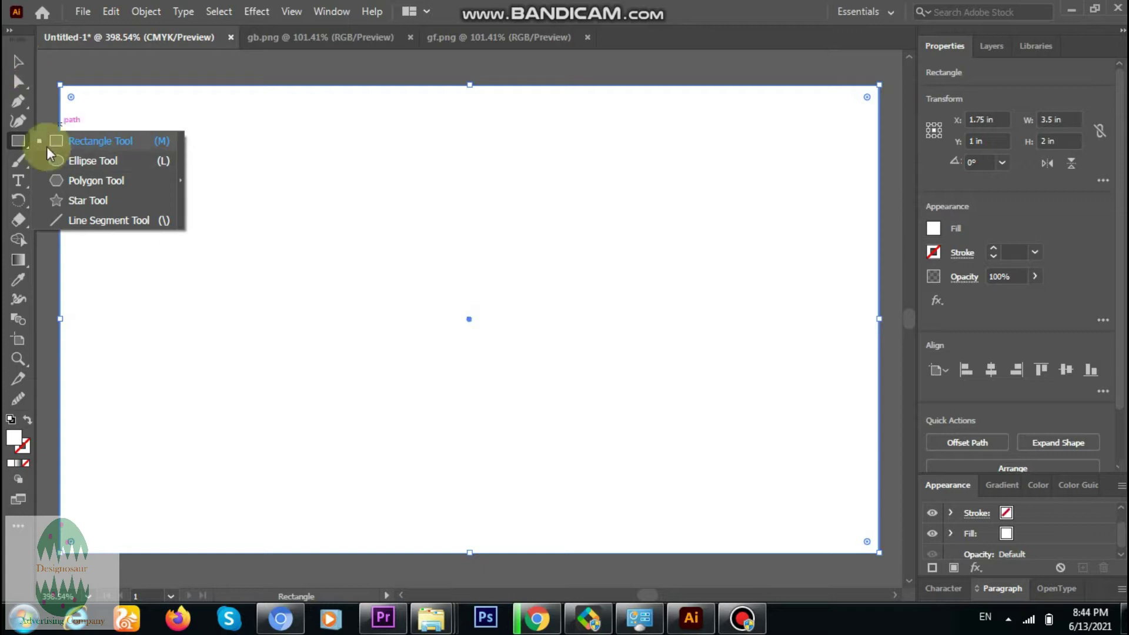
Add a 3.5 × 2 in rectangle and center it horizontally and vertically on the artboard.
left_click(54, 144)
left_click(407, 202)
left_click(523, 334)
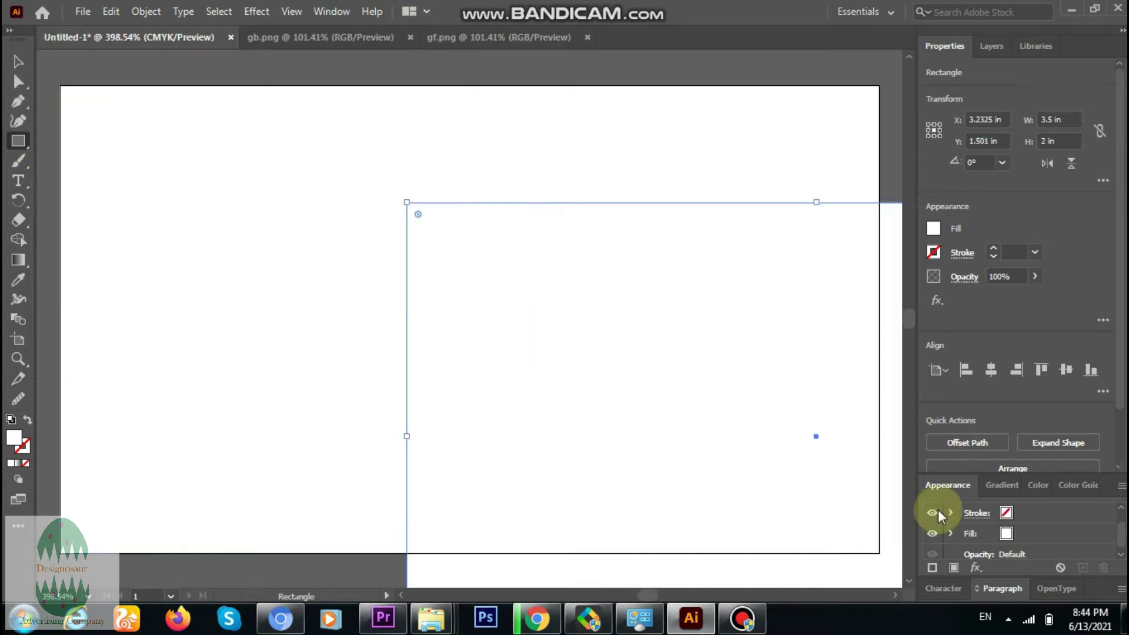
left_click(991, 370)
left_click(1066, 369)
left_click_drag(63, 315, 471, 319)
left_click(18, 81)
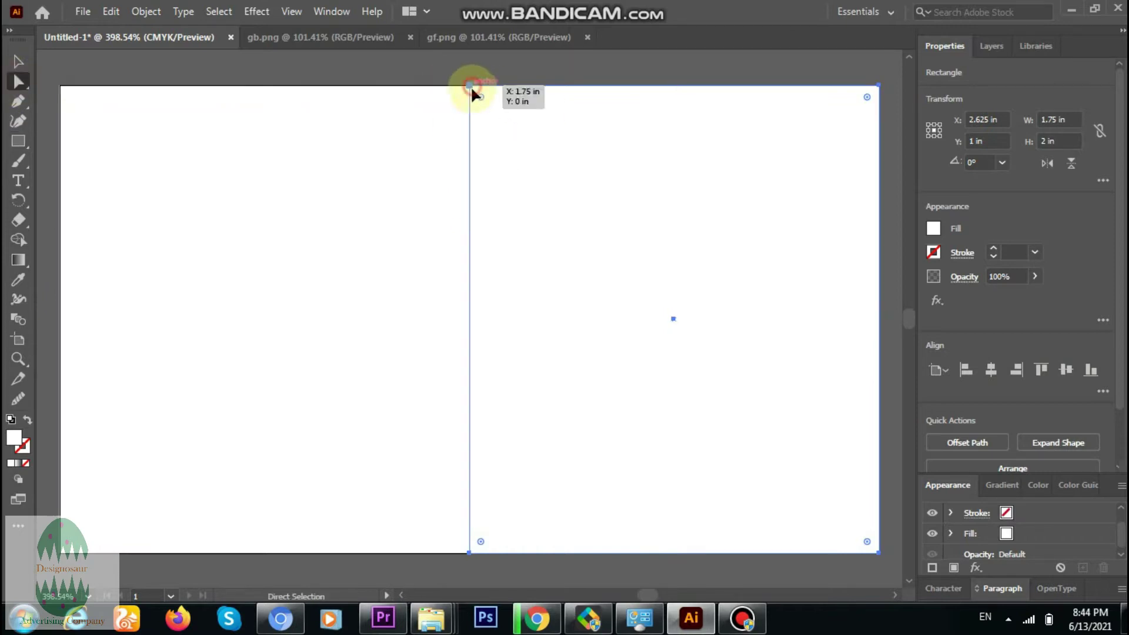
key("ctrl+z")
Narrow the rectangle to the artboard's right half and merge its two left corners at the artboard's center to form a triangle.
left_click(17, 61)
left_click_drag(58, 317, 469, 318)
left_click(26, 77)
left_click_drag(470, 86, 470, 320)
left_click_drag(470, 553, 469, 319)
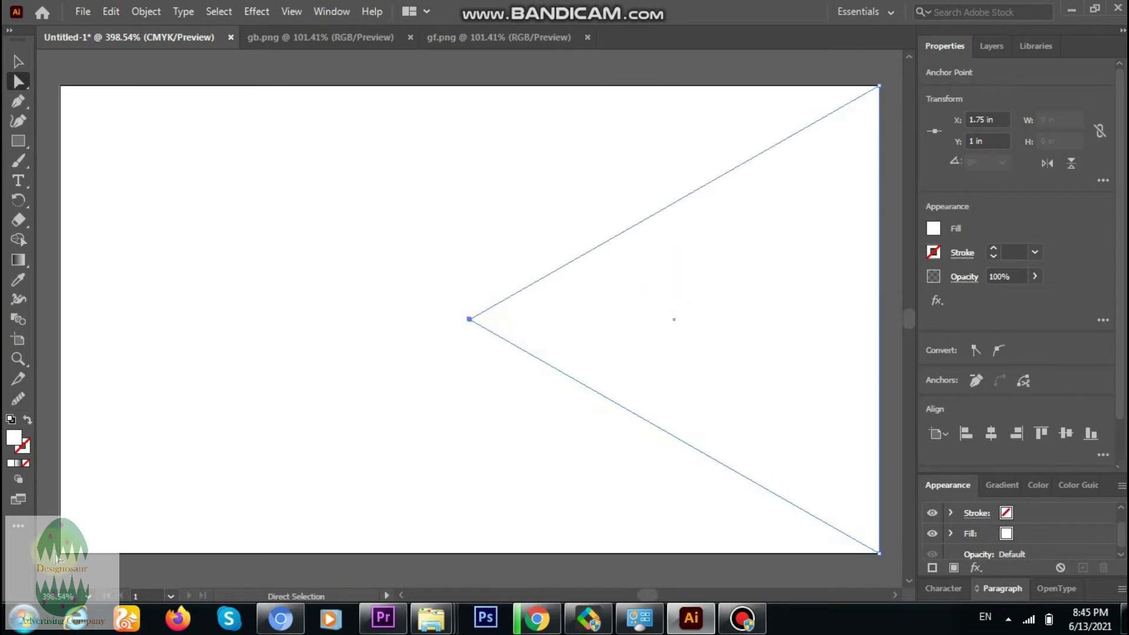
key("v")
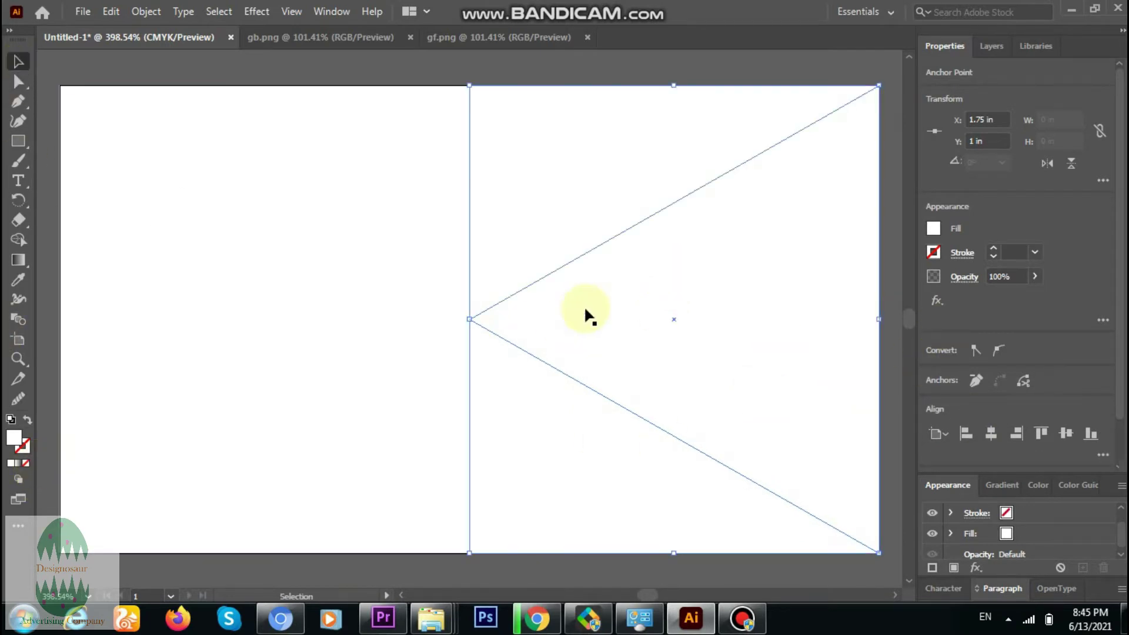
Fill the triangle with a linear gradient from magenta to red, darkening the magenta stop with some black.
left_click(18, 260)
left_click(975, 371)
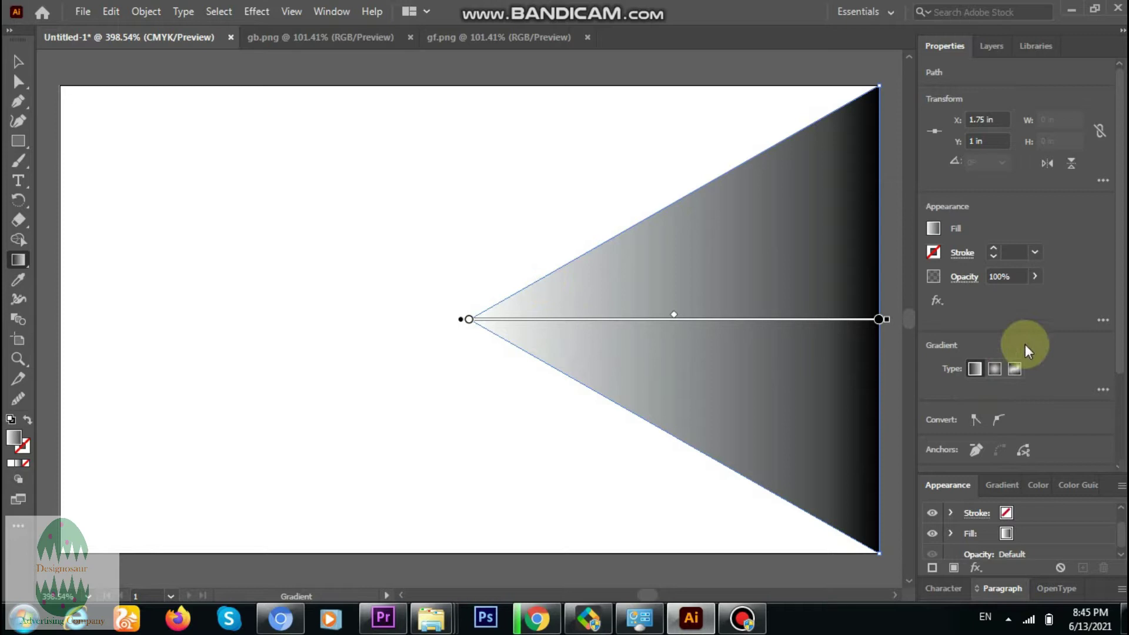
left_click(1103, 389)
double_click(1078, 518)
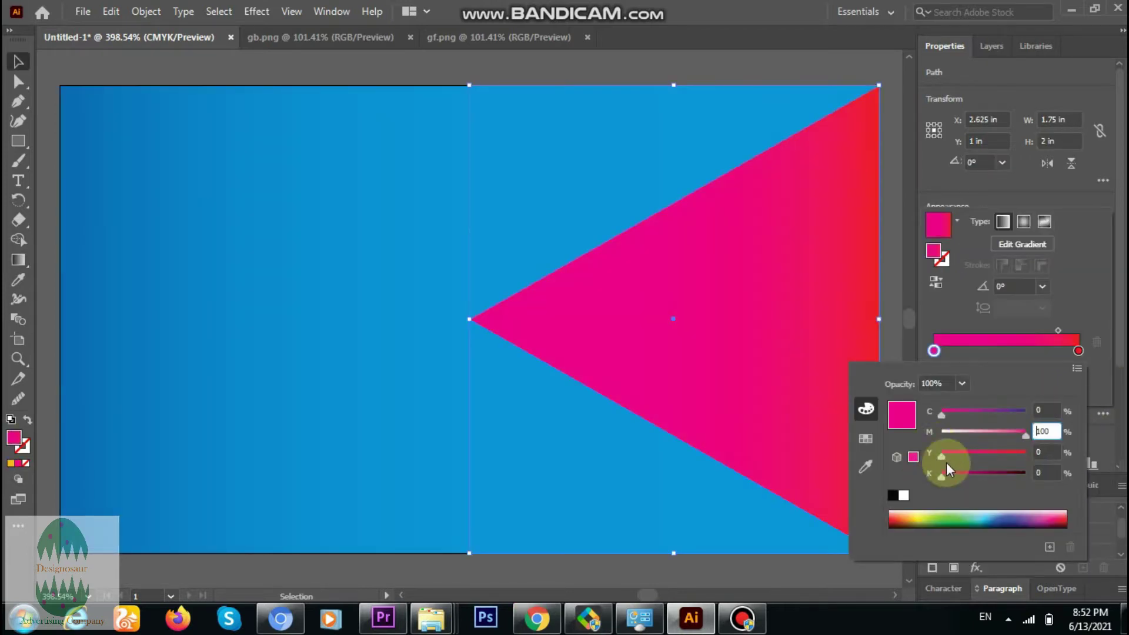
left_click_drag(947, 454, 956, 478)
left_click(97, 77)
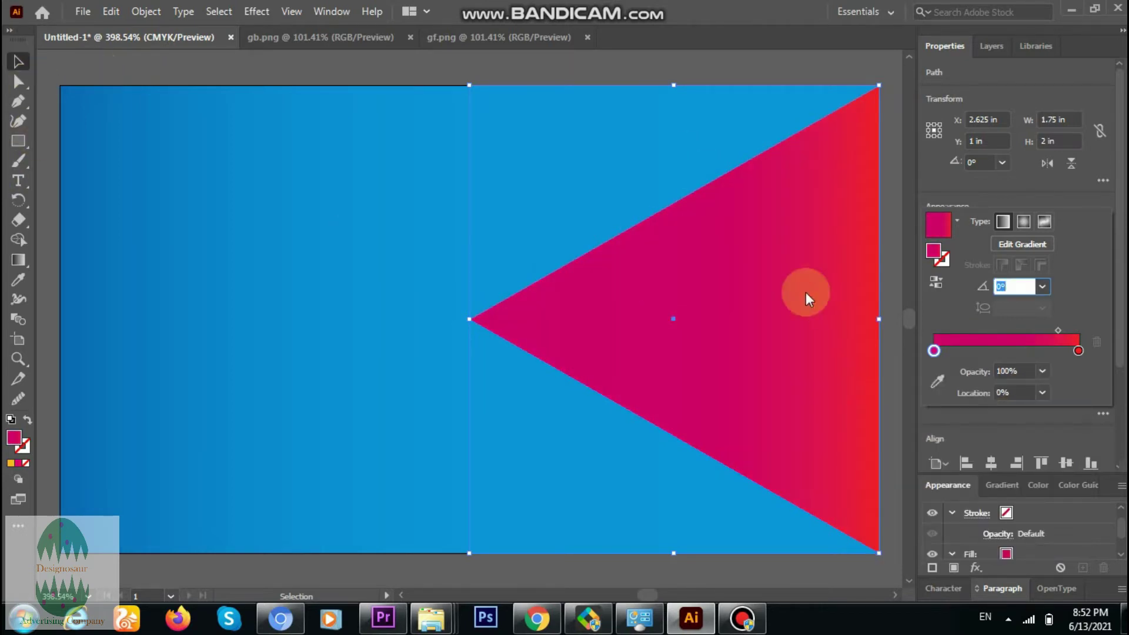
left_click(69, 47)
left_click(59, 64)
Draw a vertical bar about 0.11 × 1.58 in near the triangle's tip and fill it with white.
left_click(18, 141)
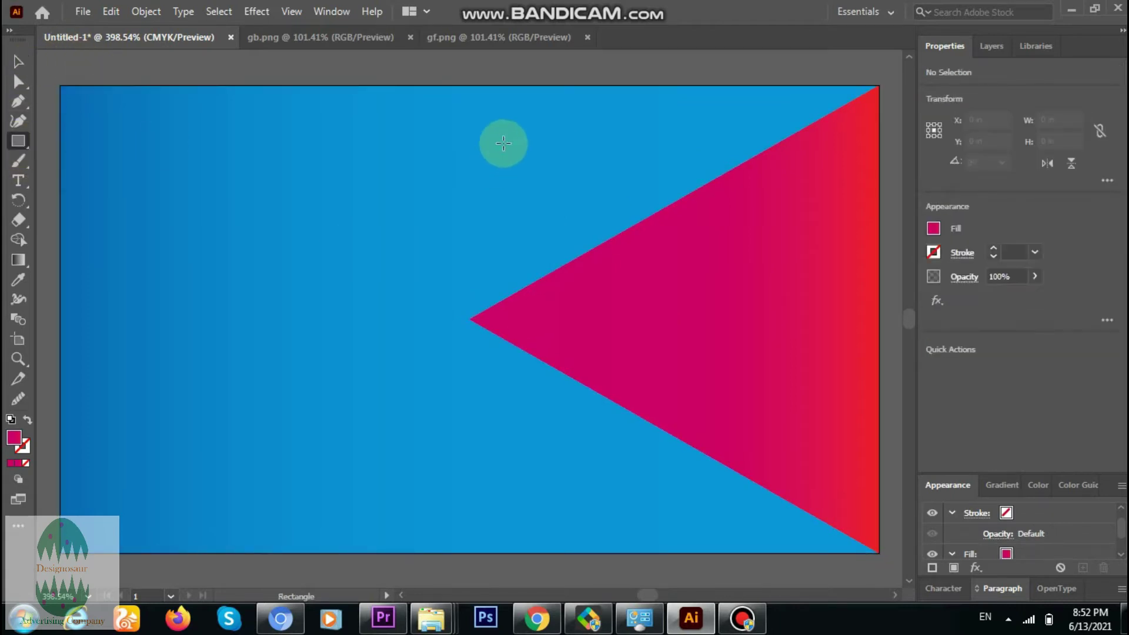
left_click_drag(491, 138, 517, 507)
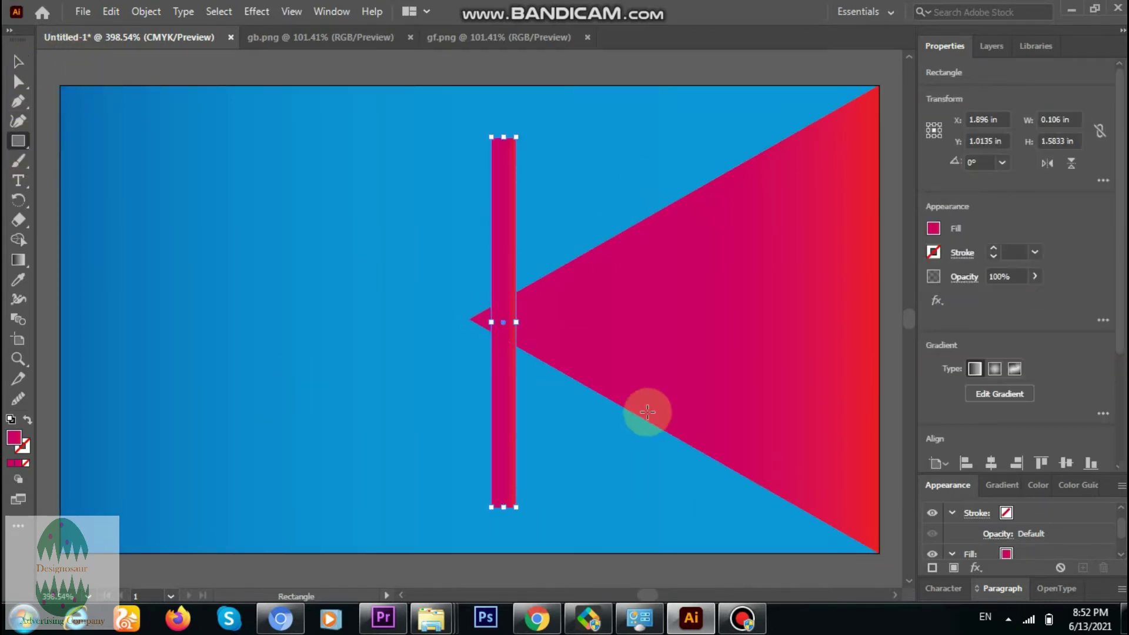
left_click(935, 228)
left_click(776, 287)
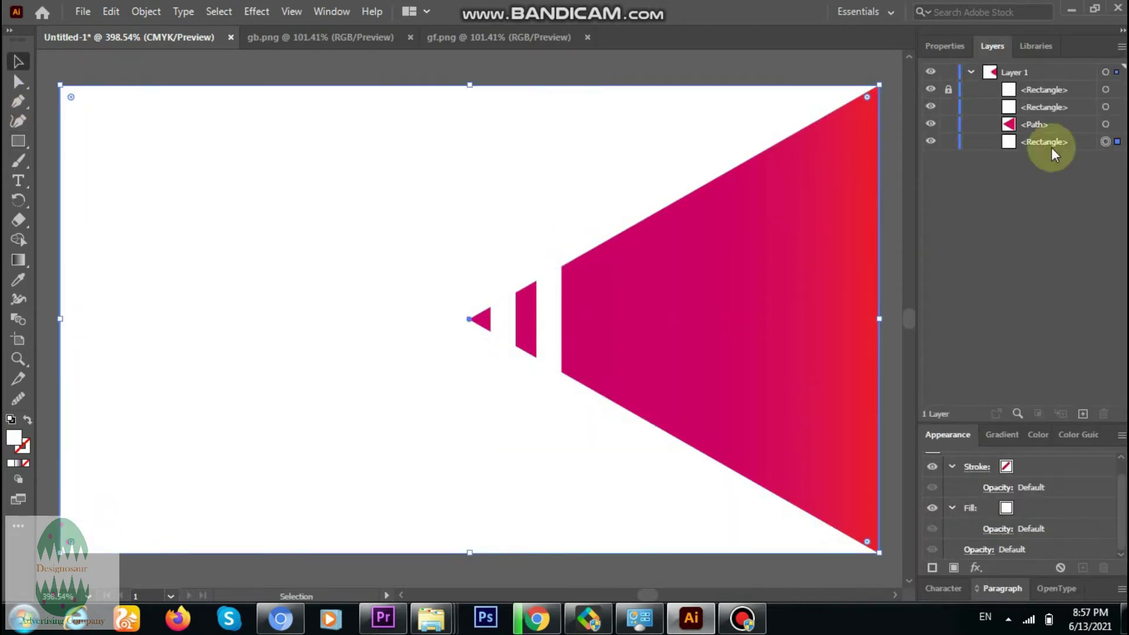
Lock the full-size background rectangle and unlock the narrow white bar.
left_click(1029, 141)
left_click(948, 141)
left_click(949, 107)
Duplicate the two white bars horizontally to the right, matching the existing stripe spacing.
left_click_drag(388, 203, 658, 202)
left_click_drag(409, 179, 579, 198)
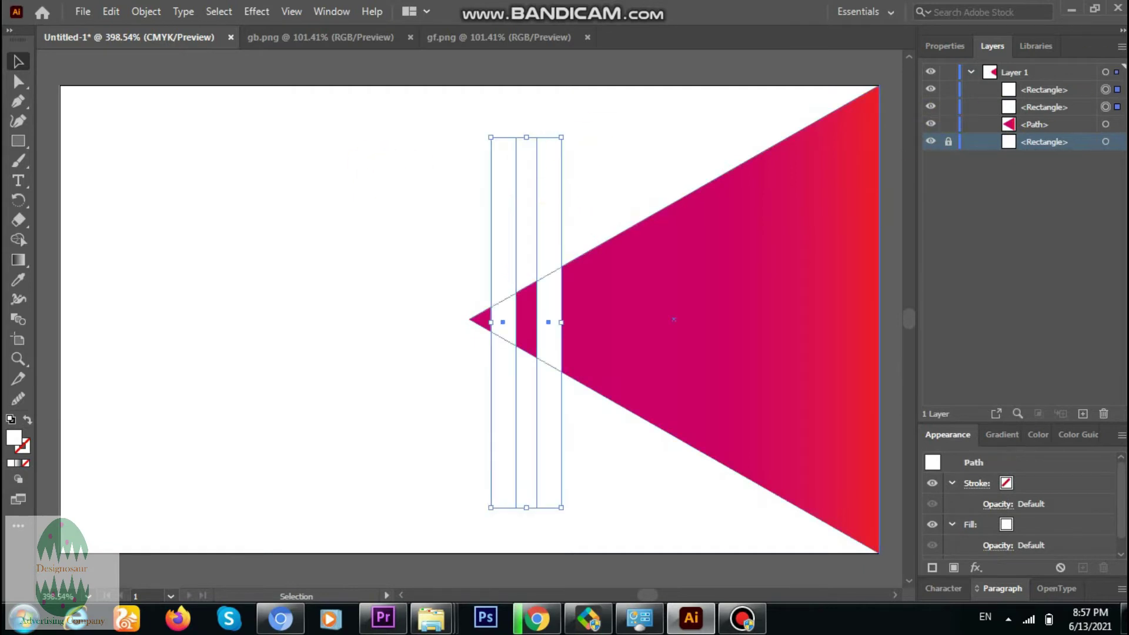
left_click_drag(549, 235, 643, 235, "alt+shift")
key("Left")
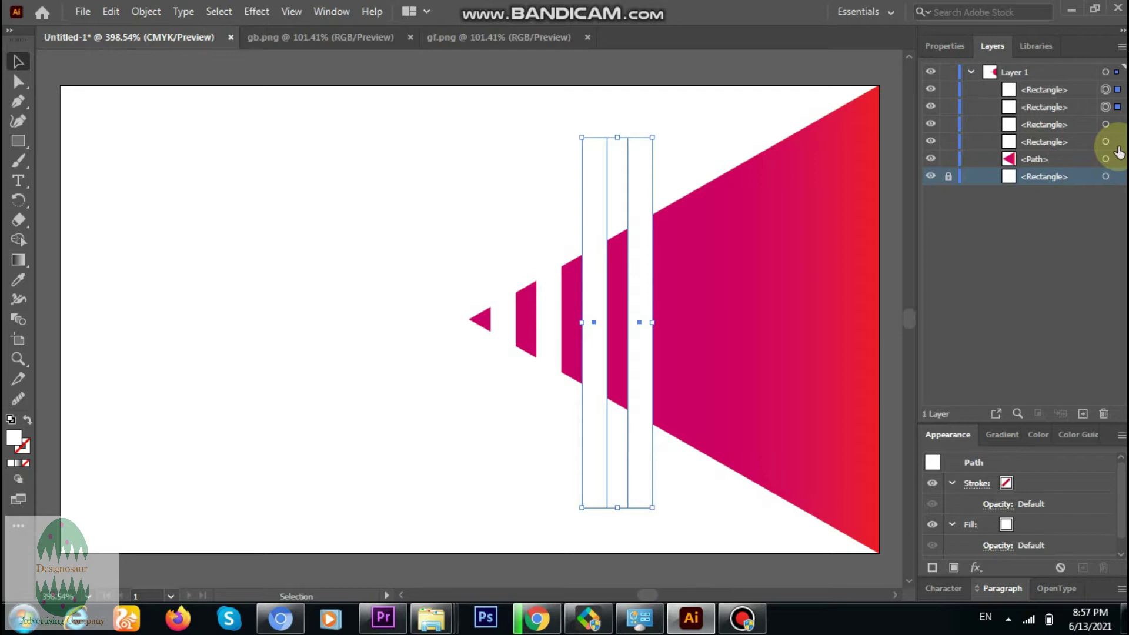
left_click(684, 165)
Duplicate the four white bars over the wider part of the triangle and stretch the copies to cover its height.
left_click_drag(402, 207, 643, 117)
key("alt+Right")
key("Right")
key("Right")
key("Right")
key("Right")
key("Right")
key("Right")
key("Right")
key("Right")
key("Right")
key("Right")
key("Right")
key("Right")
key("Right")
key("Right")
key("Right")
key("Right")
key("Right")
key("Right")
key("Right")
key("Right")
key("shift+Right")
key("shift+Right")
key("shift+Right")
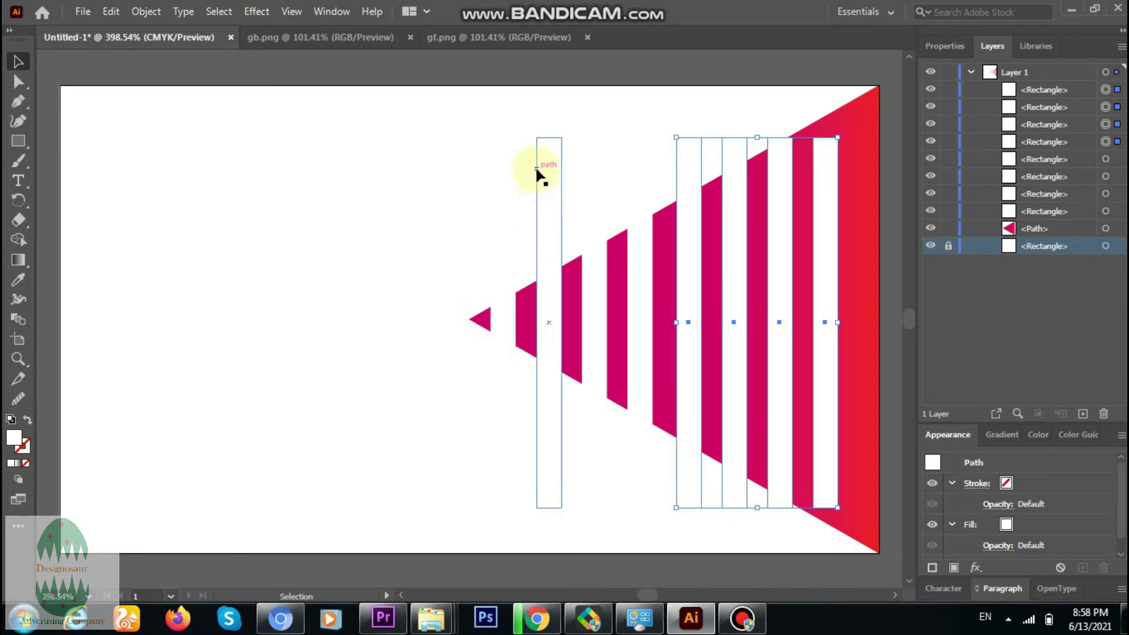
left_click_drag(757, 140, 757, 93)
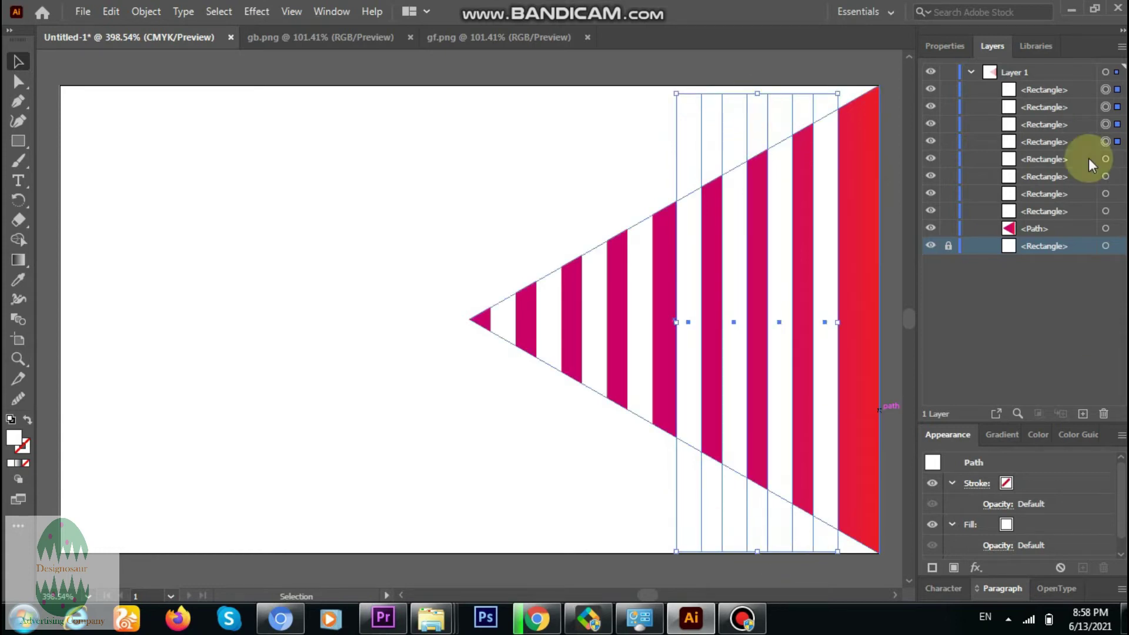
left_click(412, 247)
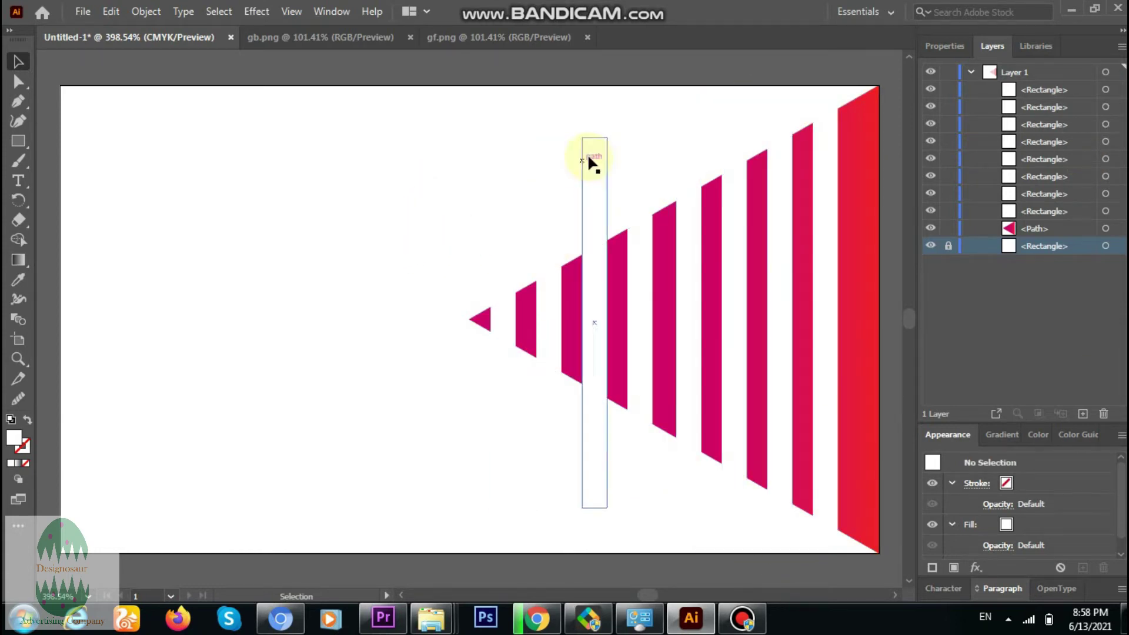
Duplicate a white bar onto the triangle's right edge and stretch it to about 2.11 in tall.
key("alt+Right")
key("Right")
key("Right")
key("Right")
key("Right")
key("Right")
key("Right")
key("Right")
key("Right")
key("Right")
key("Right")
key("Right")
key("Right")
key("Right")
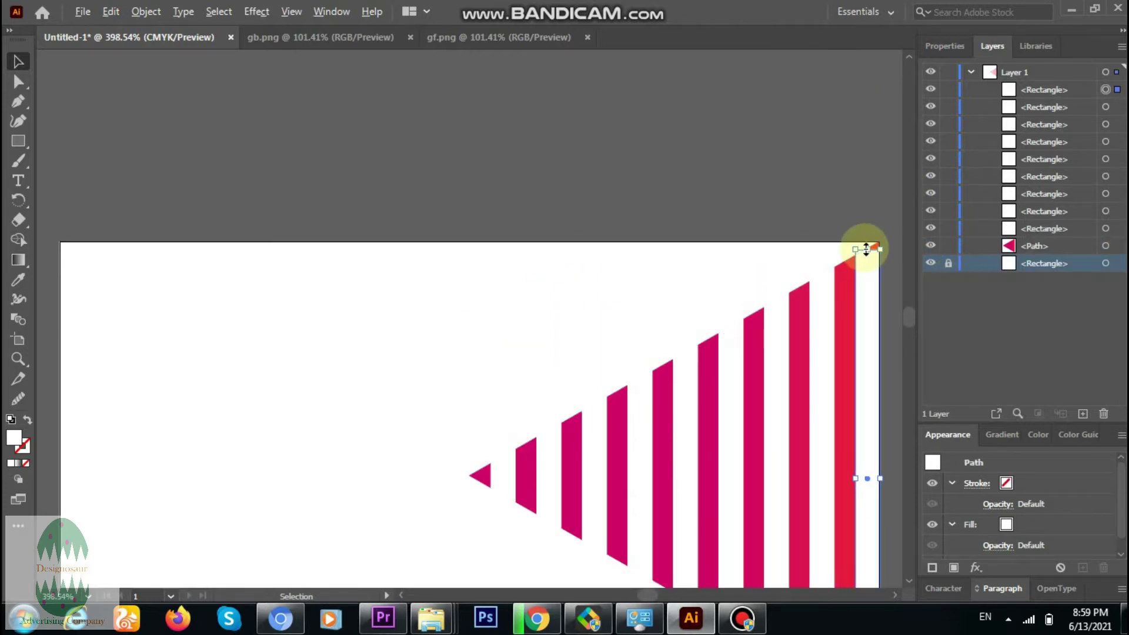
left_click_drag(866, 233, 866, 232)
left_click(944, 47)
left_click(909, 581)
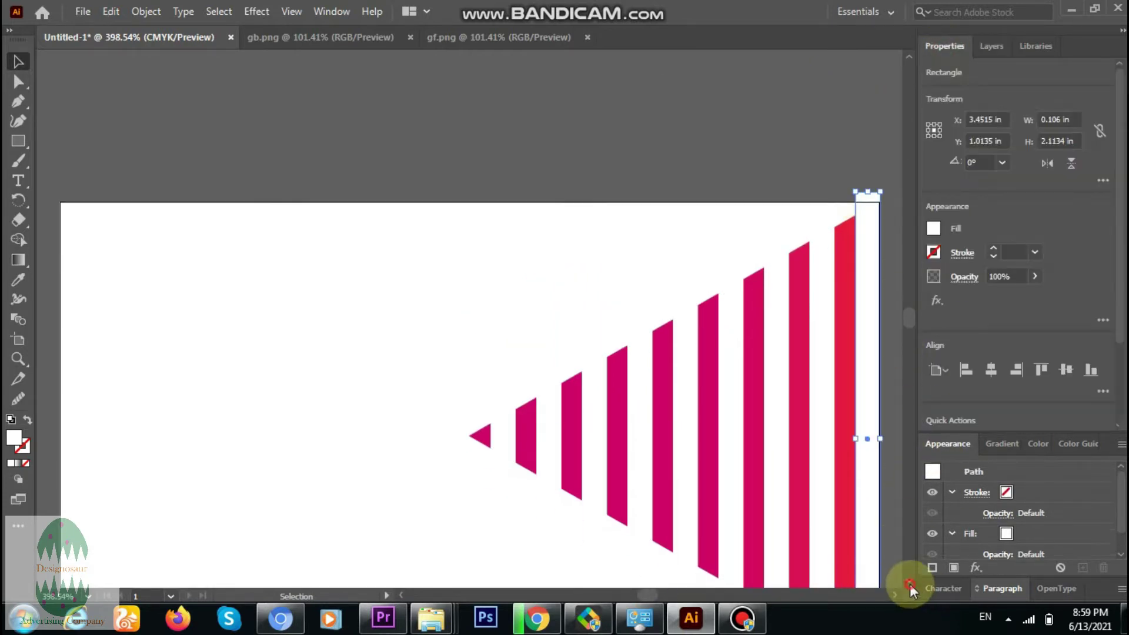
left_click(776, 74)
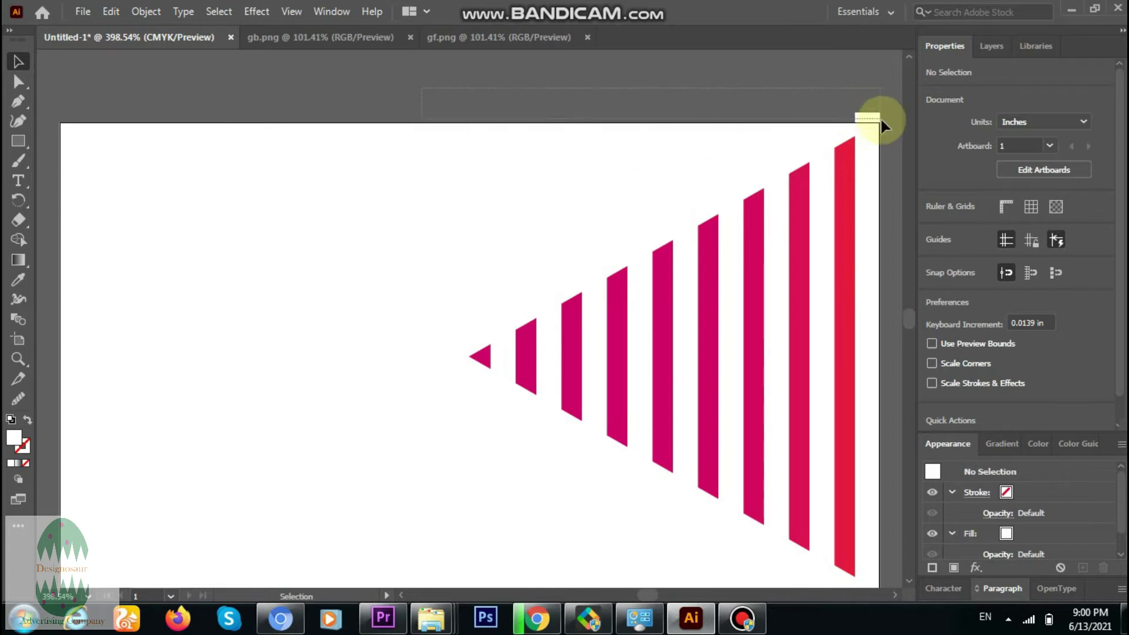
Select the triangle with all the white bars and cut the bars out of it with Minus Front.
left_click_drag(880, 118, 887, 132)
left_click_drag(400, 208, 671, 161)
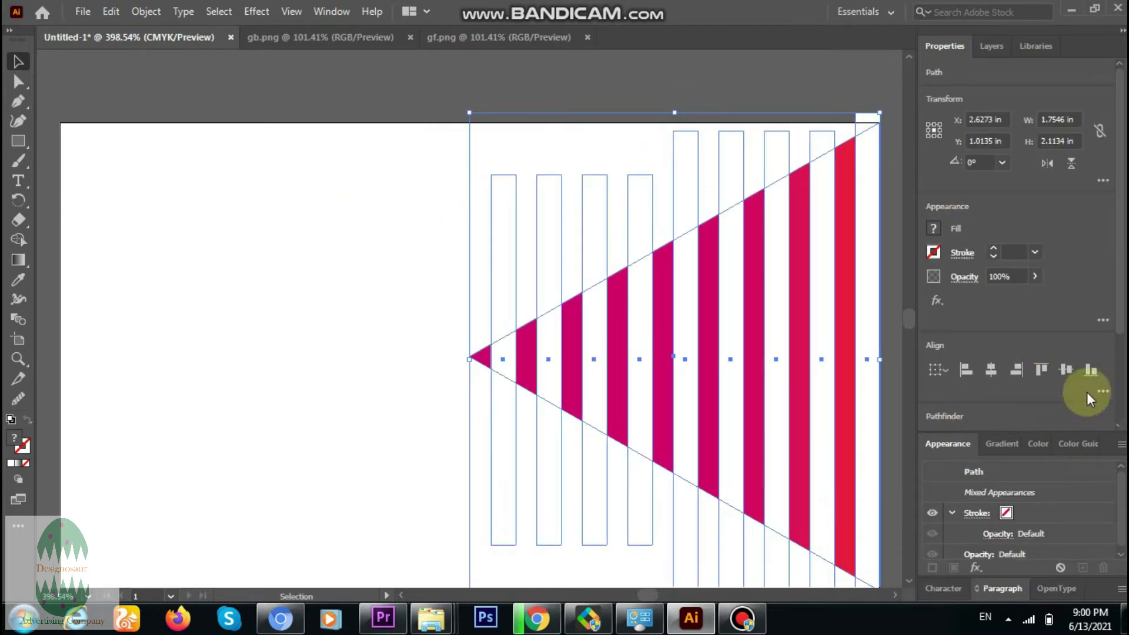
left_click_drag(946, 437, 956, 513)
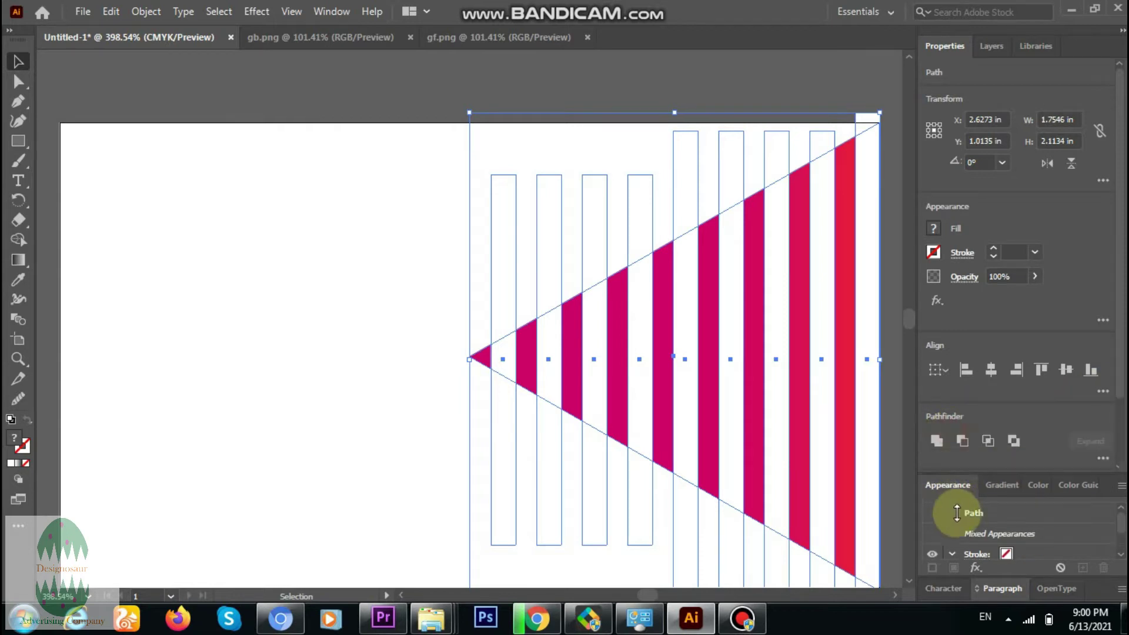
left_click(961, 442)
left_click(417, 248)
Nudge the striped triangle group to the right until it meets the artboard's right edge.
left_click_drag(436, 141, 928, 587)
key("Right")
key("Right")
key("Right")
key("Right")
key("Right")
key("Right")
key("Right")
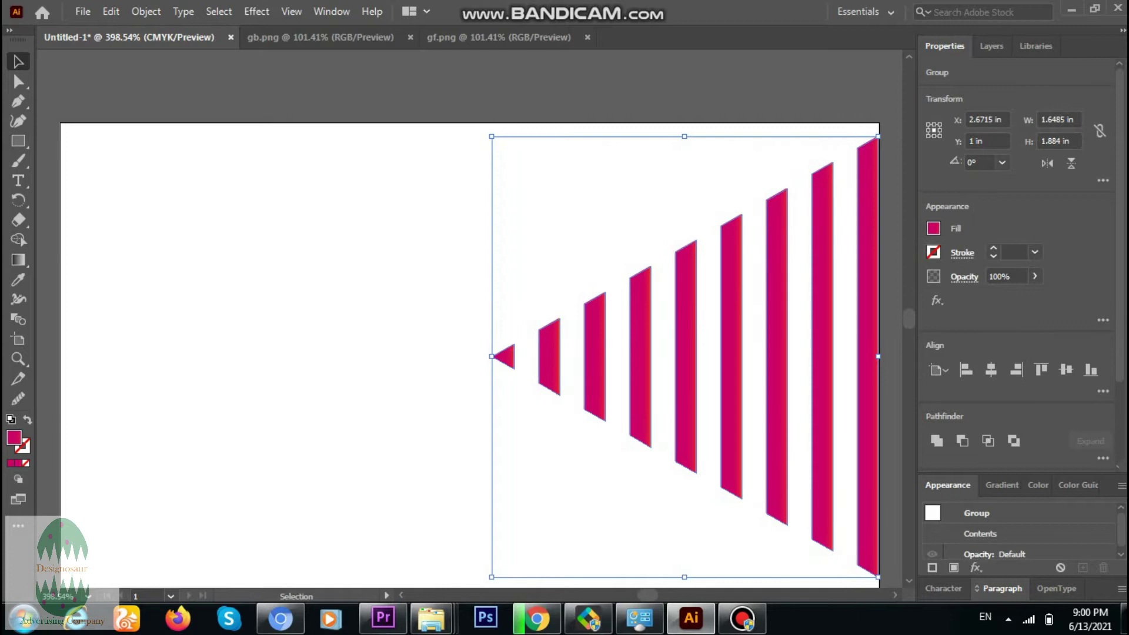
left_click(895, 441)
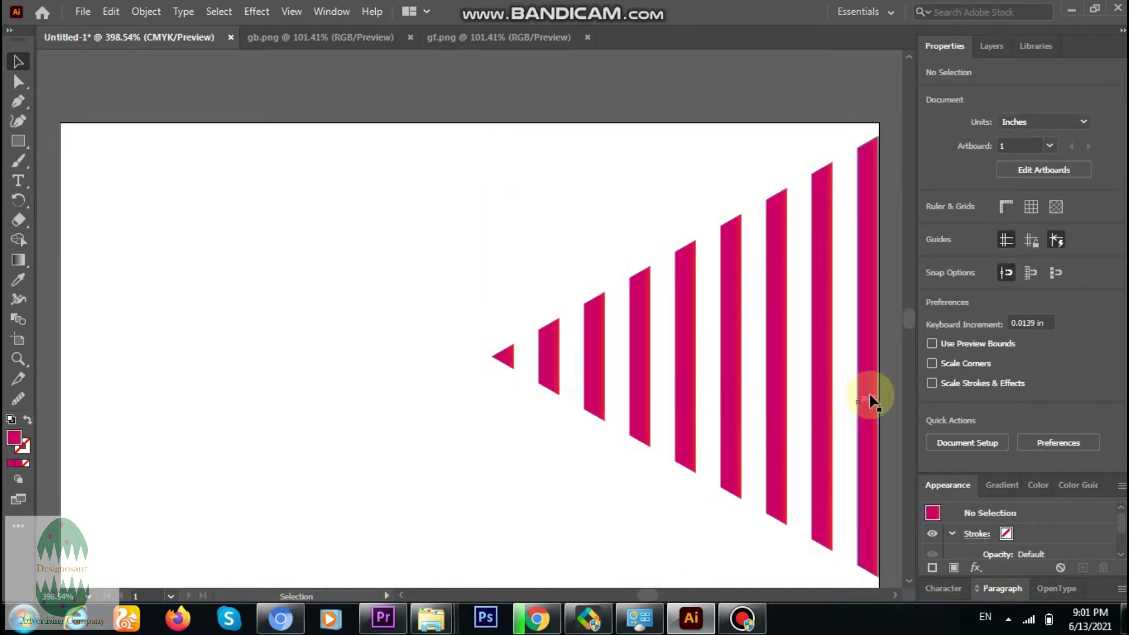
left_click_drag(456, 162, 424, 331)
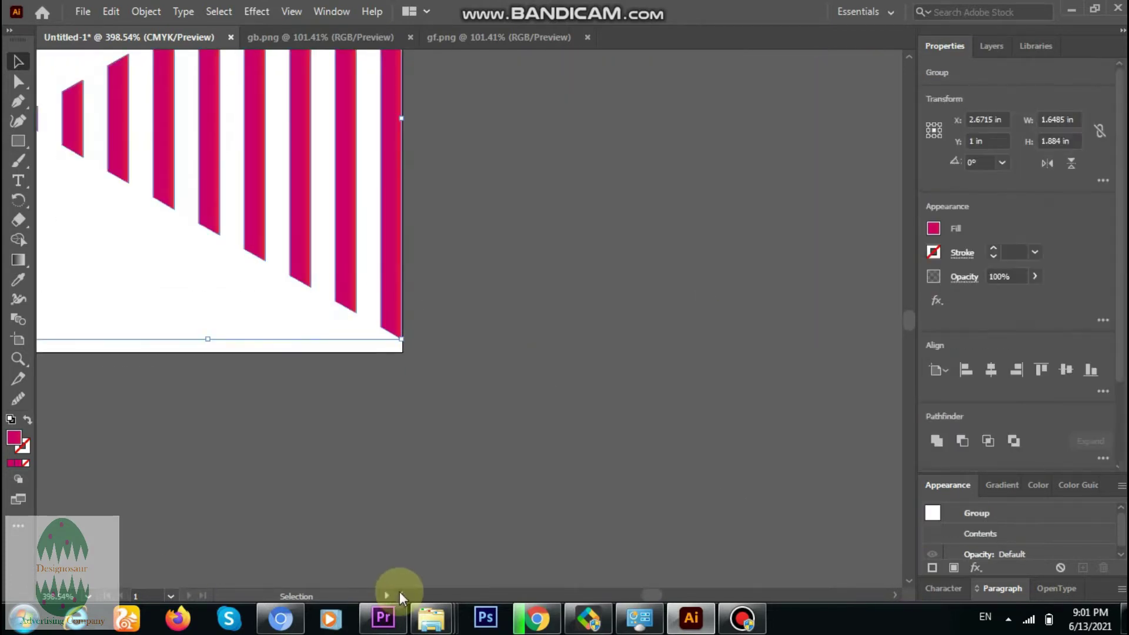
left_click(400, 593)
left_click(910, 56)
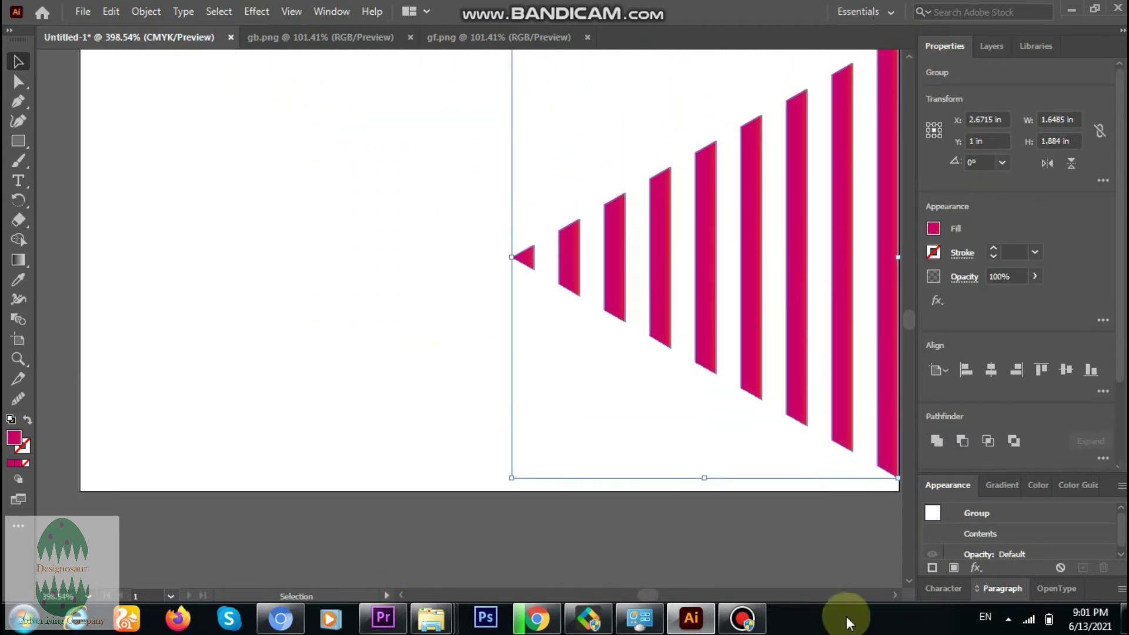
left_click(894, 595)
left_click(887, 244)
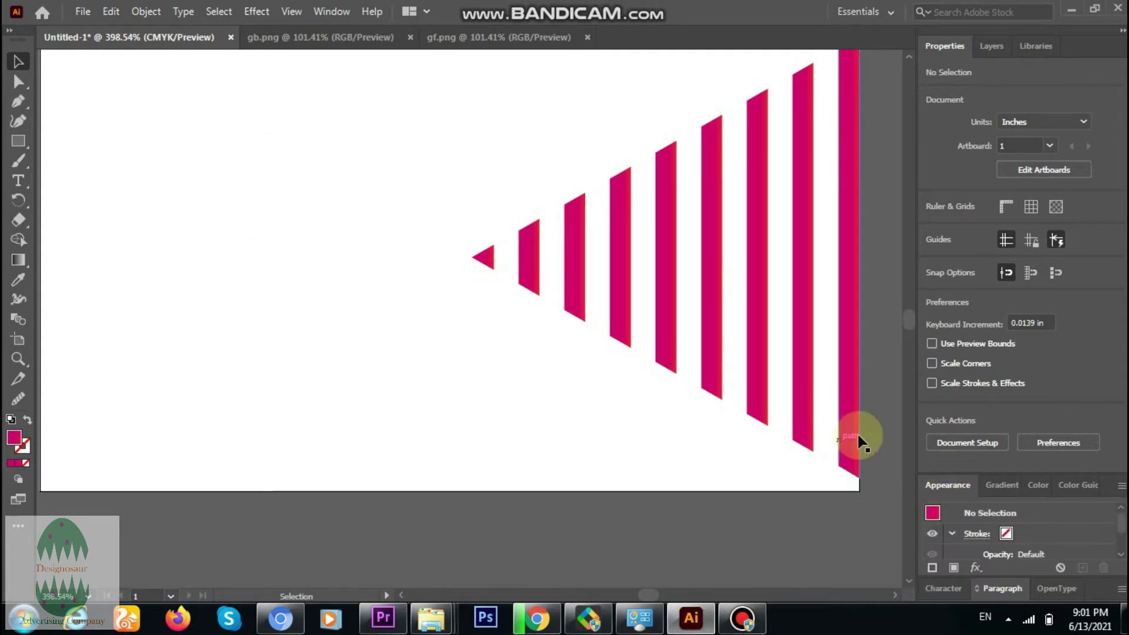
left_click(909, 57)
Unlock the background rectangle beneath the striped group and select it.
left_click(992, 47)
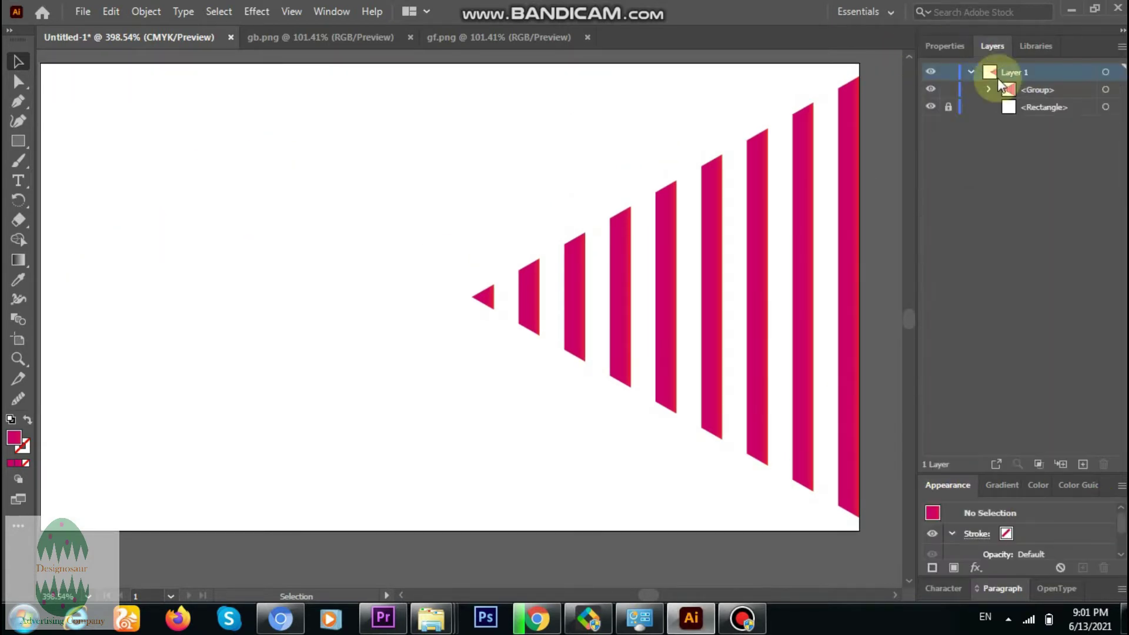
left_click(989, 89)
left_click(951, 265)
left_click(945, 46)
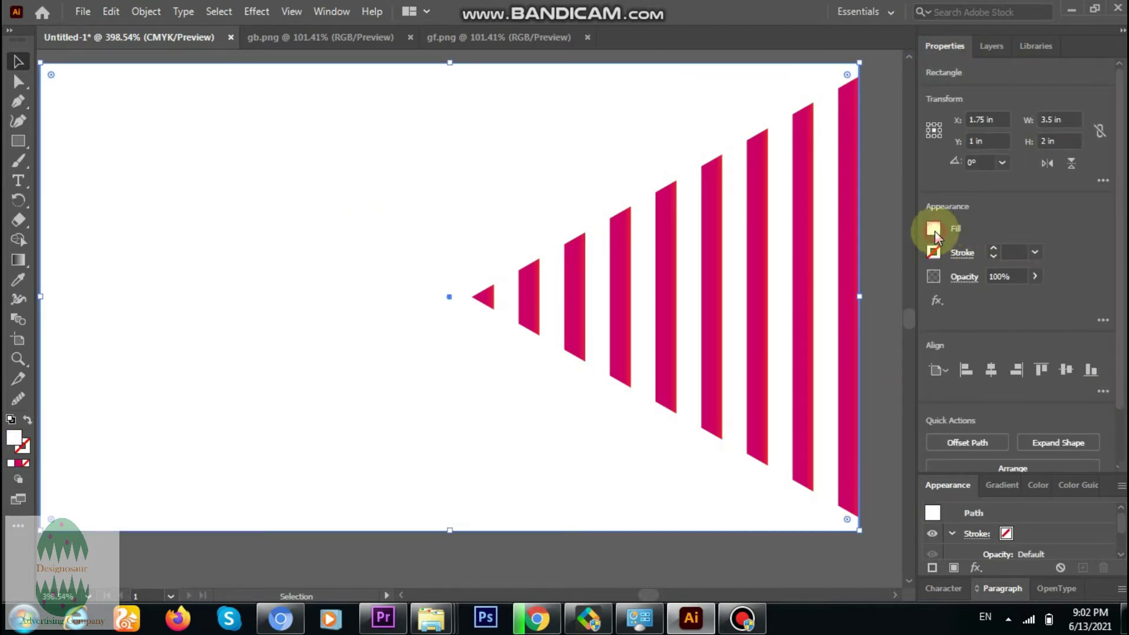
Give the background rectangle a linear gradient fill with a yellow left stop of C 19, M 0, Y 100, K 0.
left_click(934, 230)
left_click(893, 312)
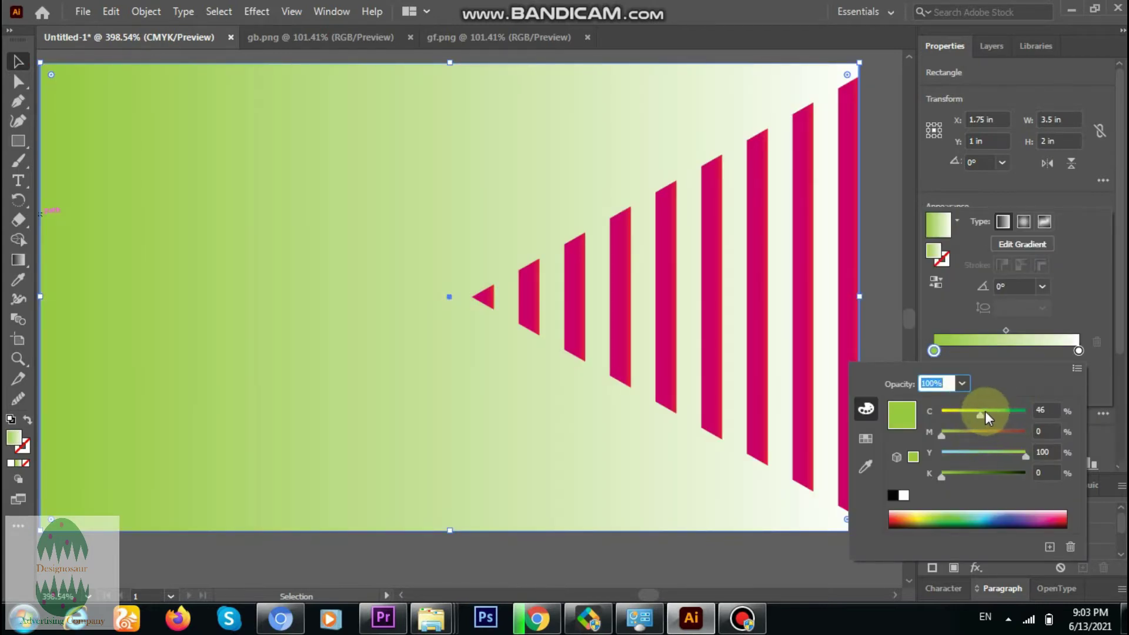
left_click_drag(986, 411, 958, 416)
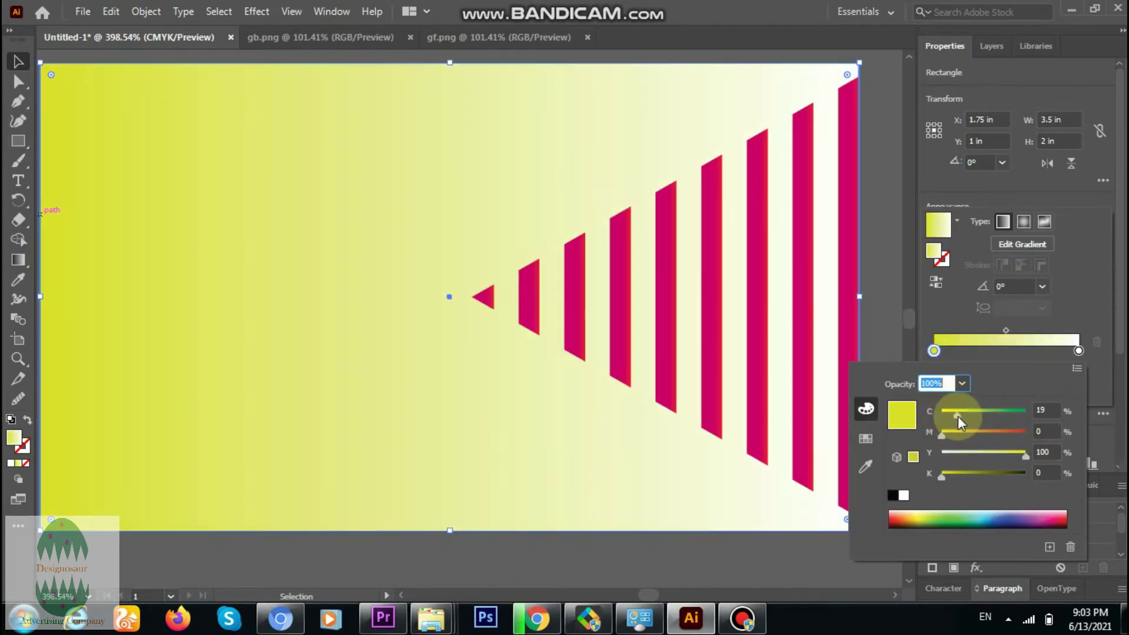
Set the background gradient's right stop to a teal of C 57, M 0, Y 22, K 0 and deselect the rectangle.
double_click(1078, 351)
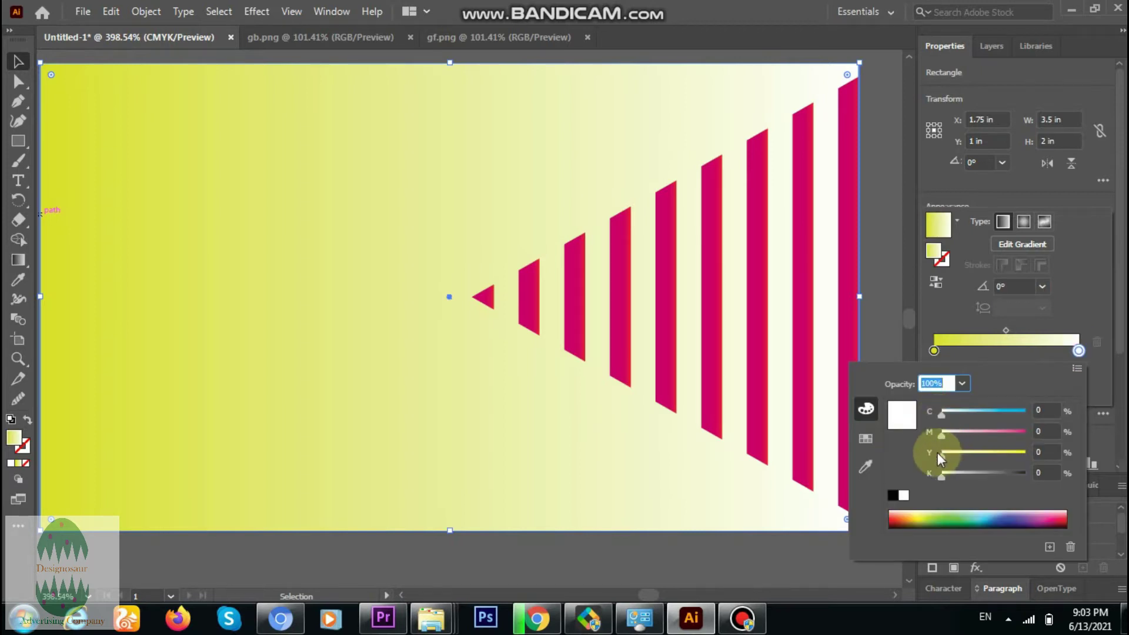
left_click_drag(940, 455, 1029, 455)
left_click_drag(942, 415, 990, 412)
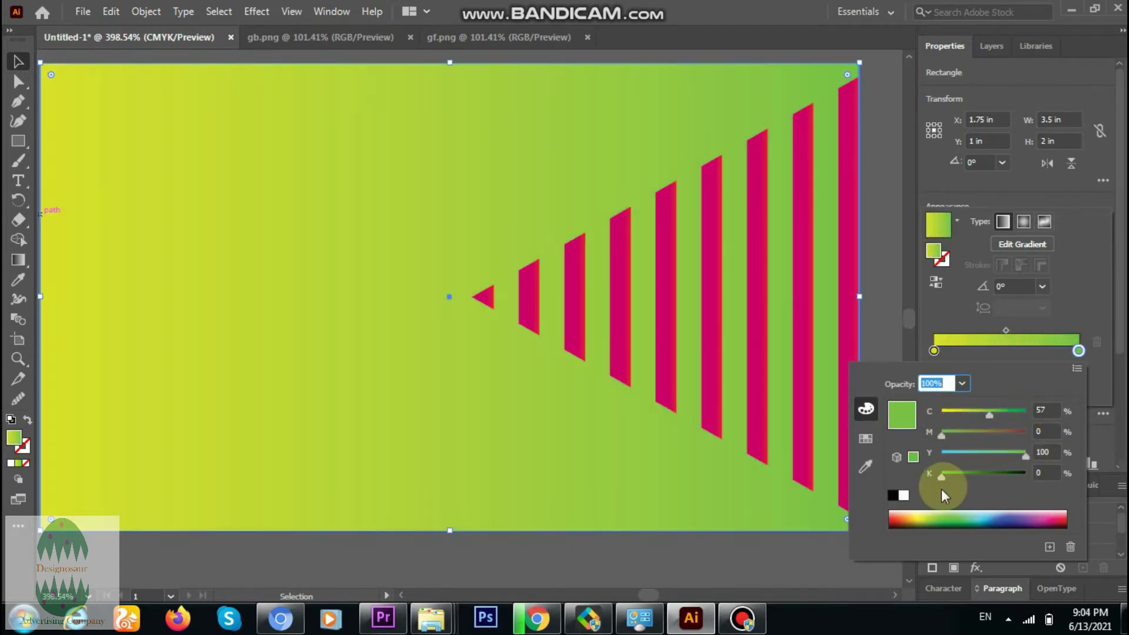
left_click(971, 453)
left_click_drag(972, 461, 962, 457)
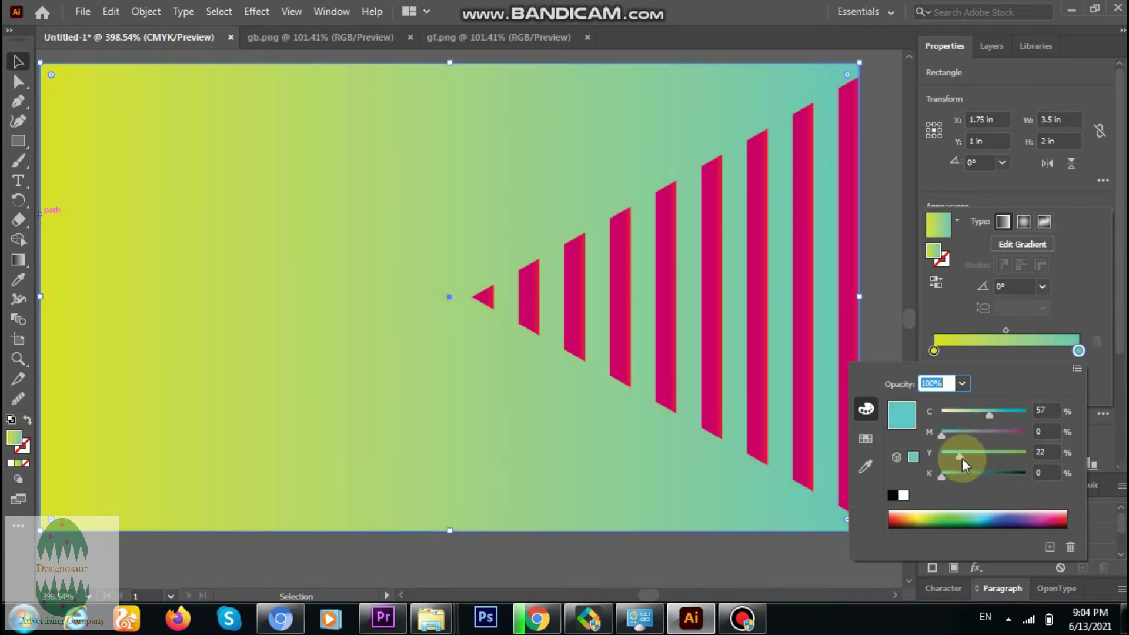
left_click(915, 319)
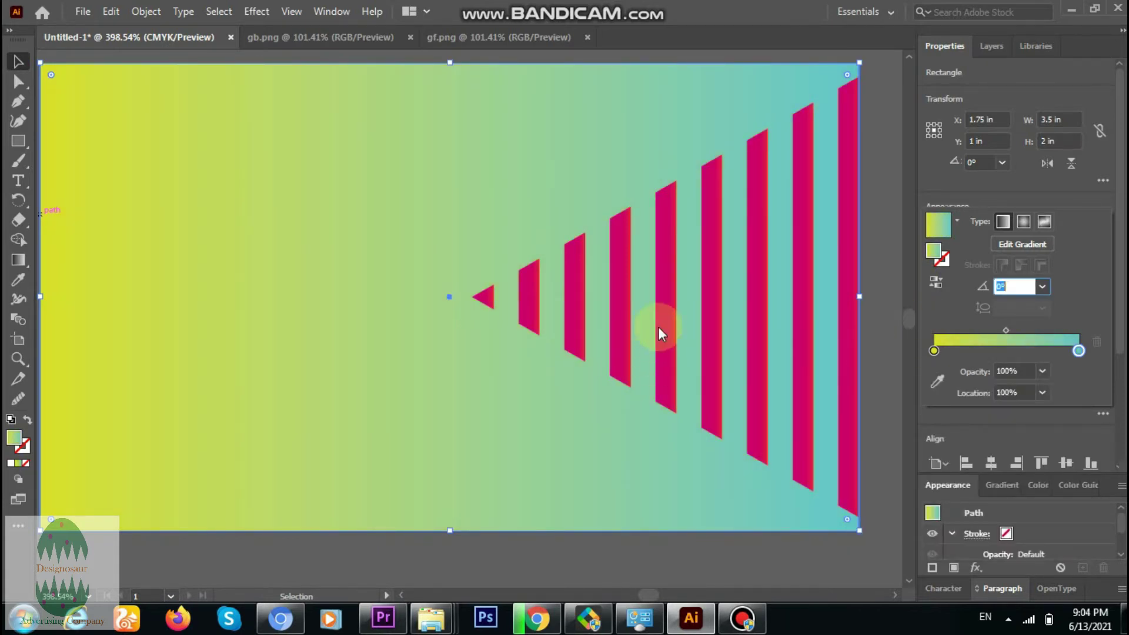
left_click(109, 54)
left_click(109, 57)
left_click(400, 596)
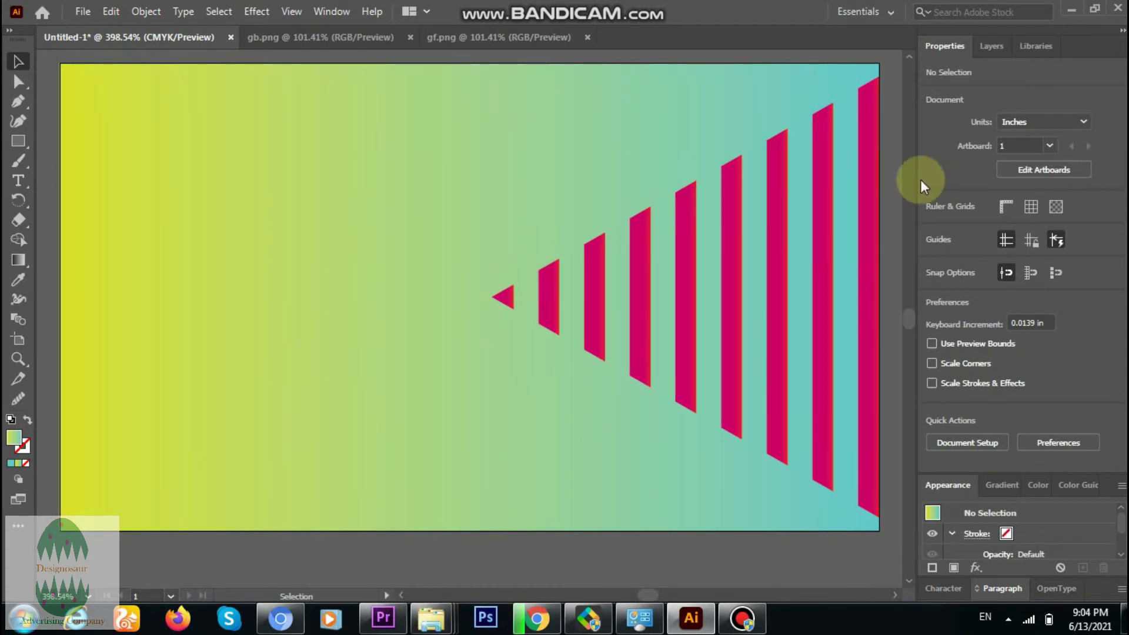
left_click(910, 57)
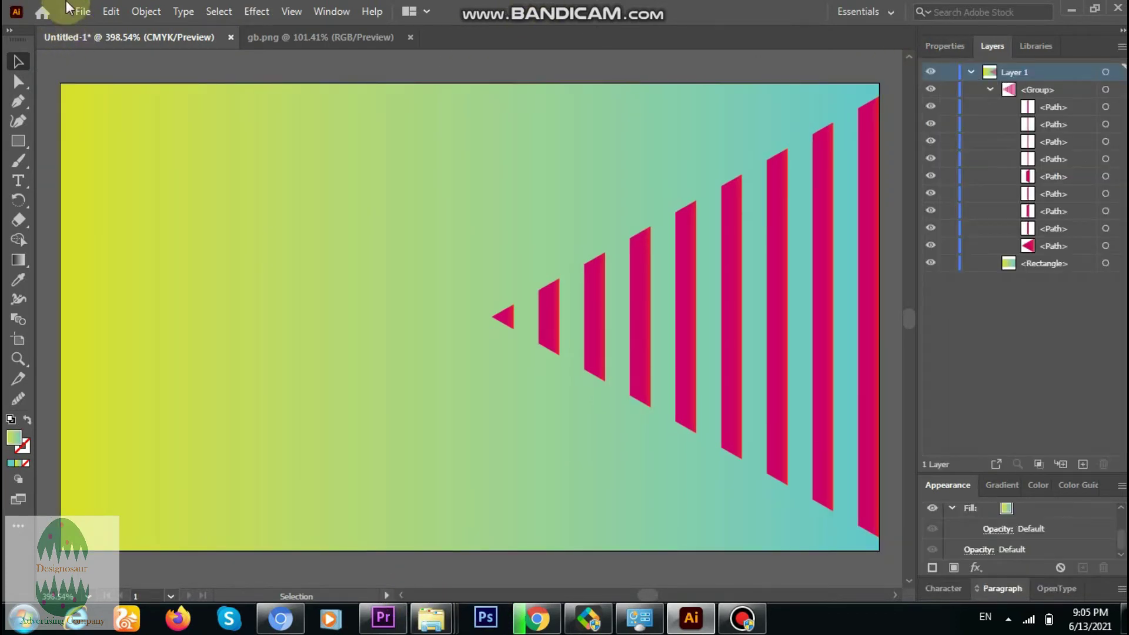
Open fb.ai and copy its contact text block, star logo and Company Name text onto the untitled gradient card.
left_click(76, 11)
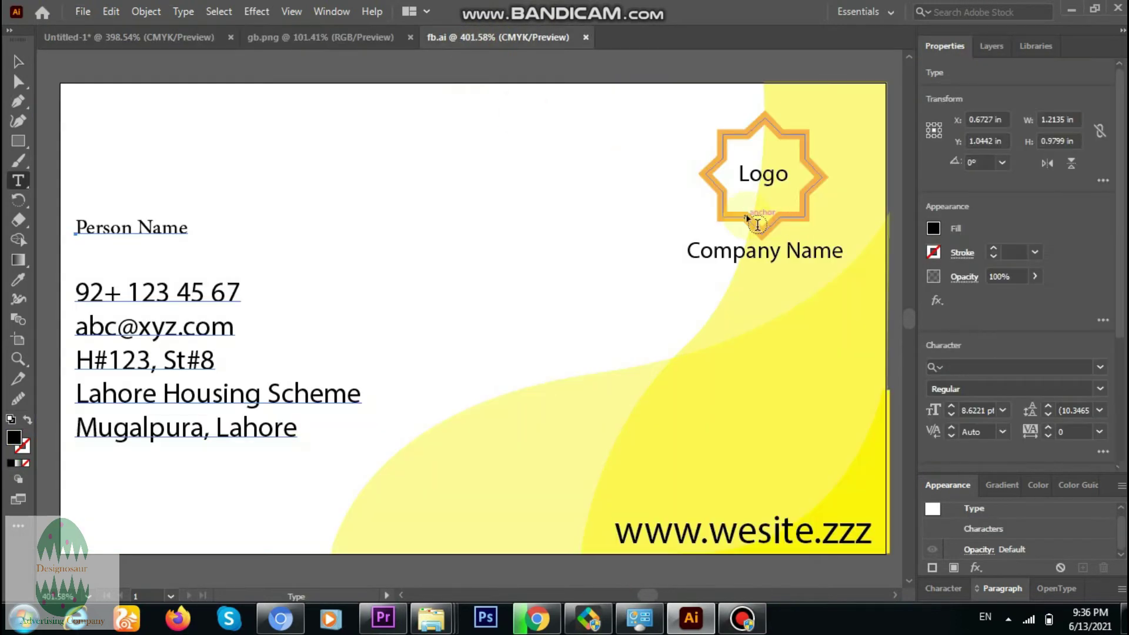
left_click(18, 61)
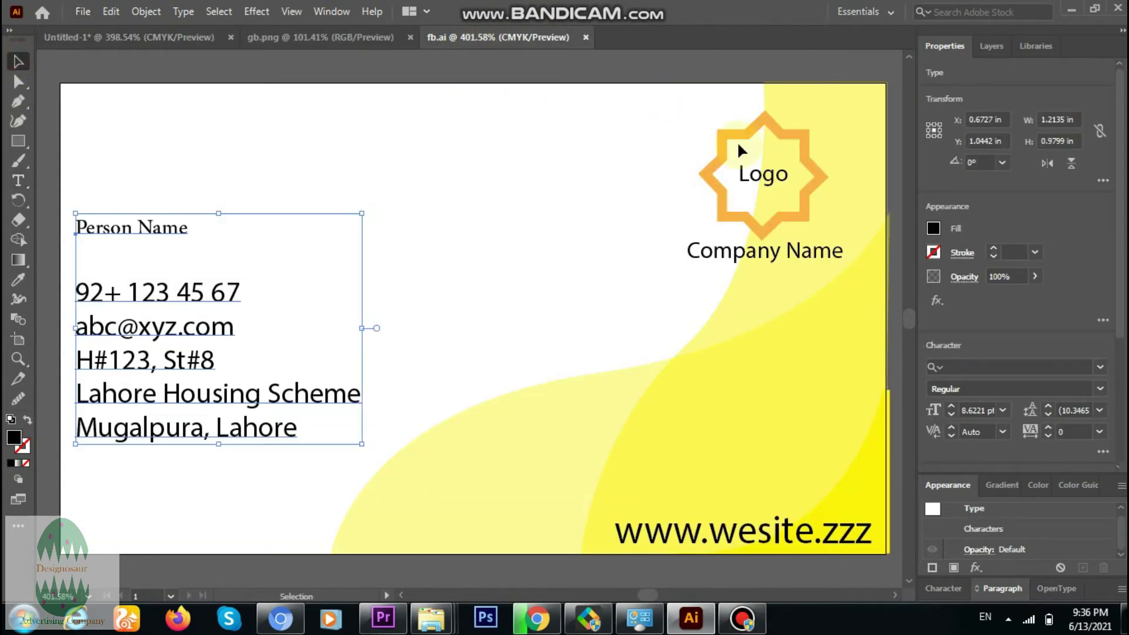
left_click(691, 104)
left_click_drag(744, 253, 745, 255)
left_click_drag(725, 194, 516, 219)
left_click_drag(586, 157, 388, 371)
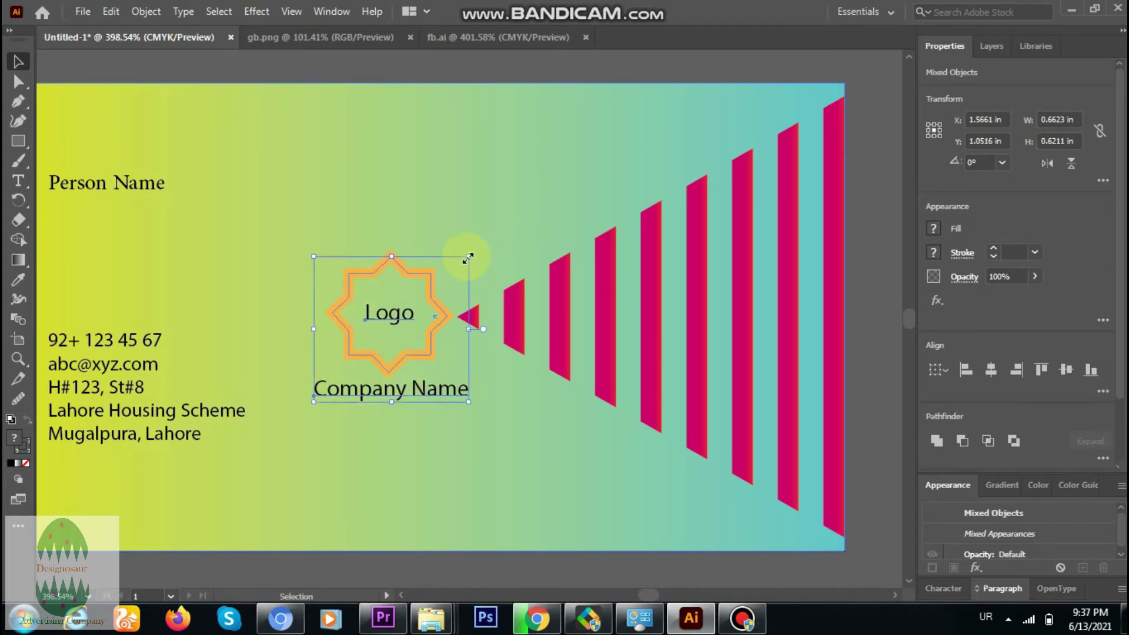
Scale the logo and company name down to about 0.32 in wide and place them near the card's top edge above the stripes.
left_click_drag(430, 277, 544, 161)
key("ctrl+z")
left_click_drag(536, 190, 689, 126)
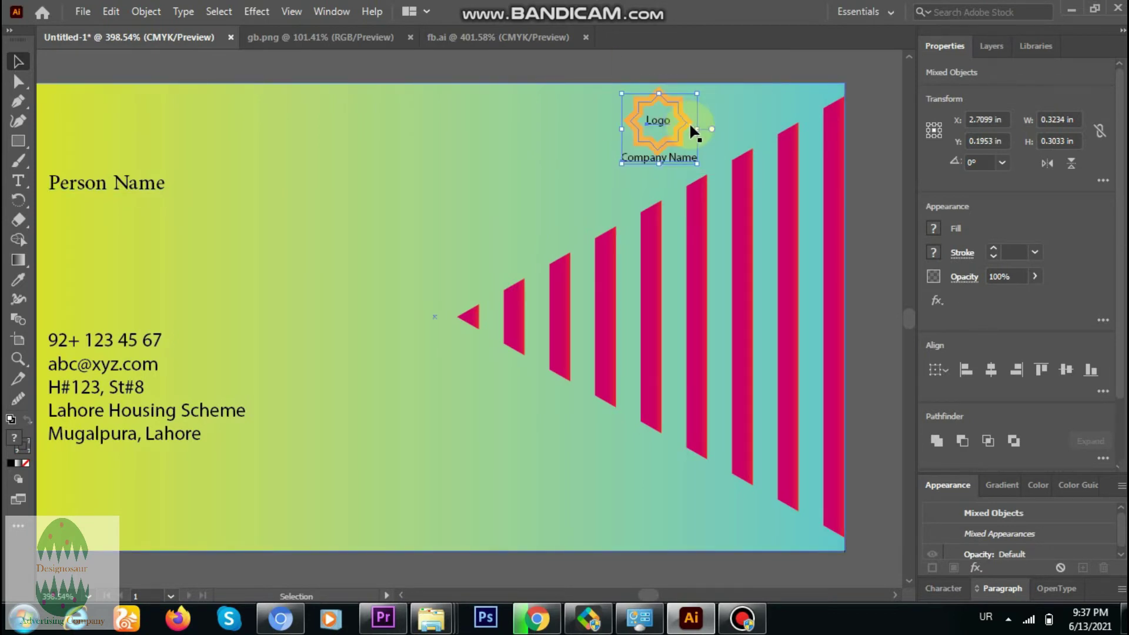
left_click(473, 318)
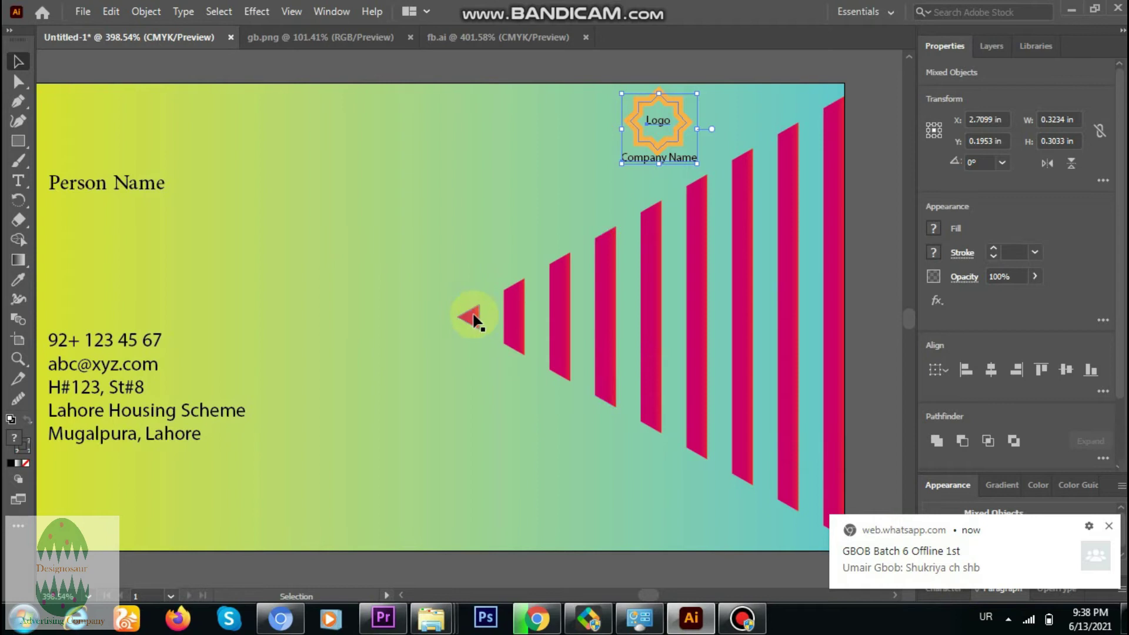
Lower the contact text block and try to move the small logo over to the card's left side.
left_click_drag(101, 182, 104, 242)
left_click(657, 145)
left_click_drag(657, 150, 658, 145)
left_click_drag(619, 80, 703, 163)
left_click(587, 53)
left_click(993, 46)
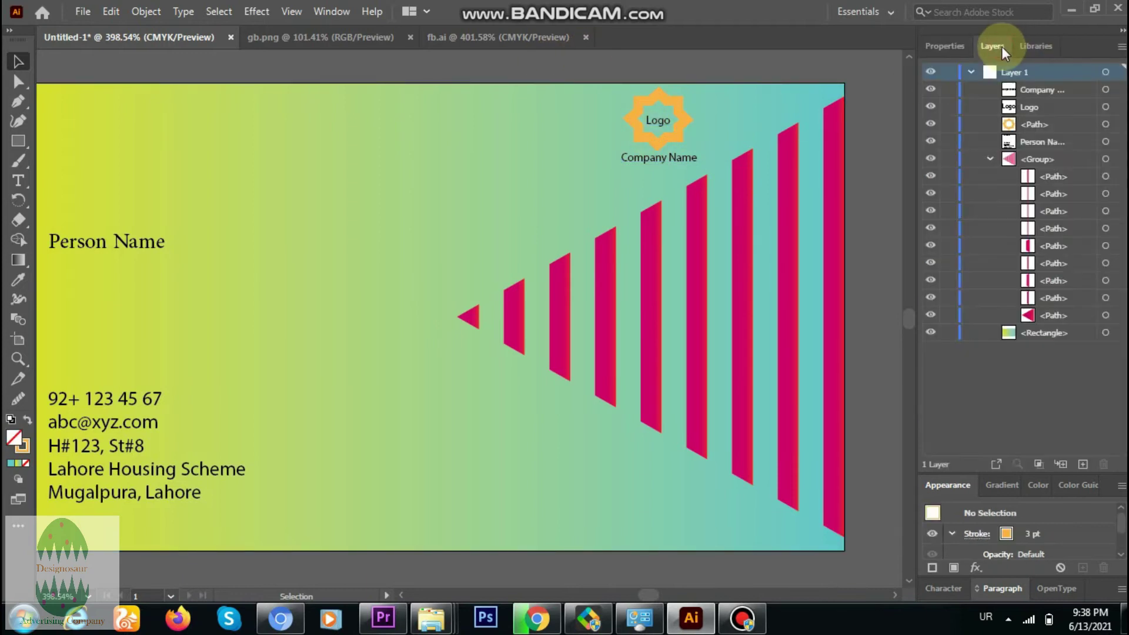
left_click_drag(641, 125, 79, 136)
Undo the contact text move and the logo's scaling and repositioning.
key("ctrl+z")
key("ctrl+z")
key("ctrl+z")
key("ctrl+z")
key("ctrl+z")
key("ctrl+z")
key("ctrl+z")
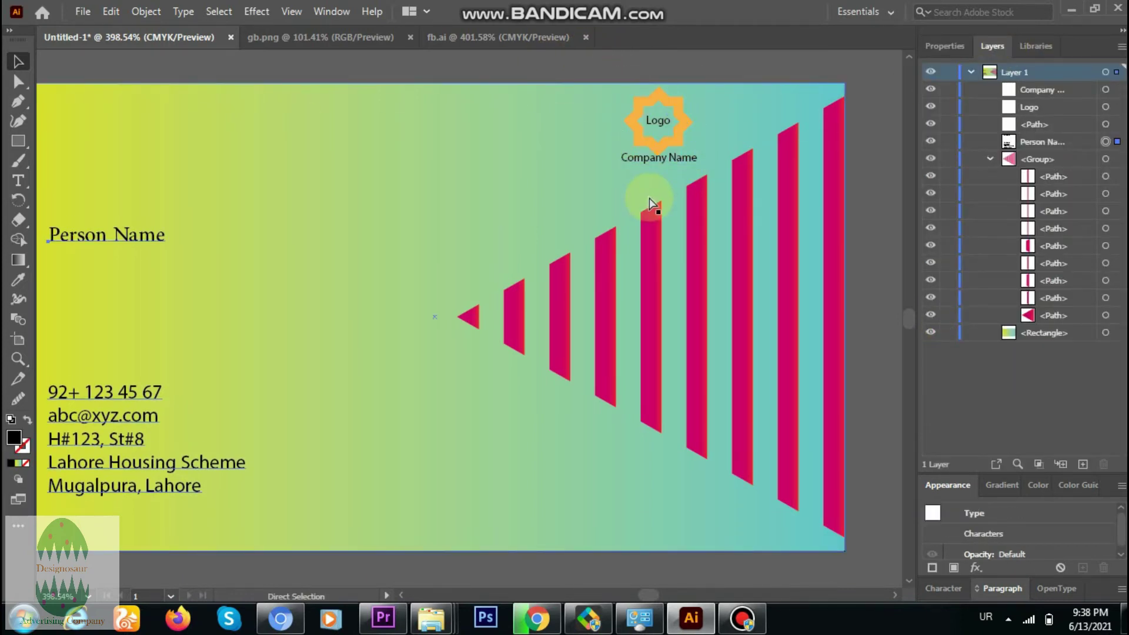
key("ctrl+z")
key("ctrl+z")
key("ctrl+z")
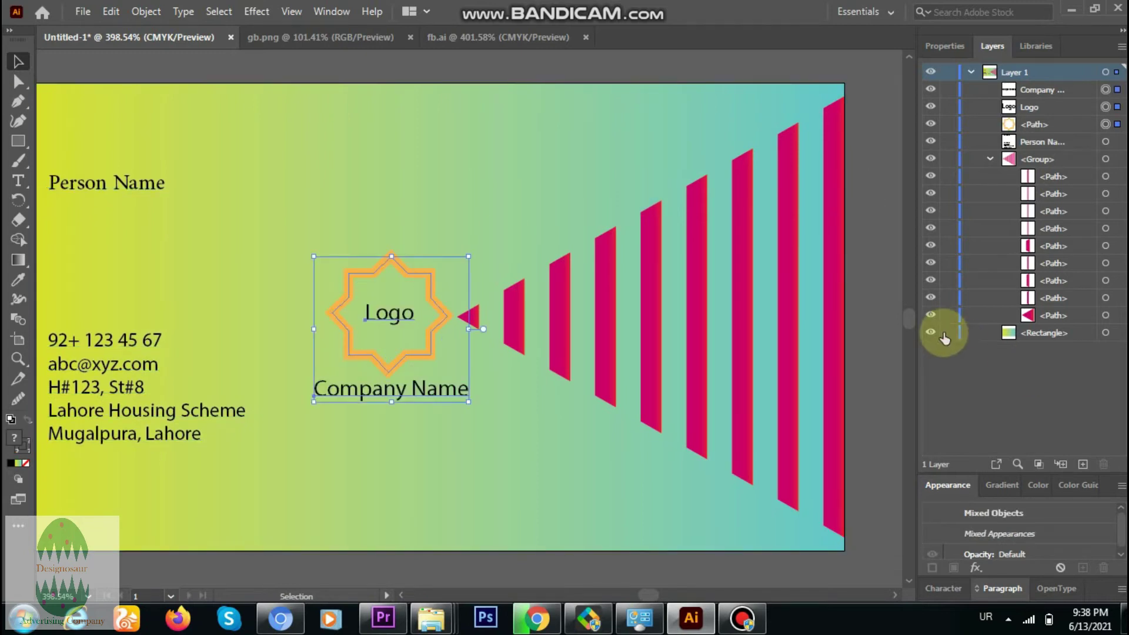
Move the contact text block down along the card's left edge.
left_click(945, 46)
left_click(89, 183)
key("ctrl+z")
key("ctrl+z")
key("ctrl+z")
key("ctrl+z")
key("ctrl+z")
key("ctrl+z")
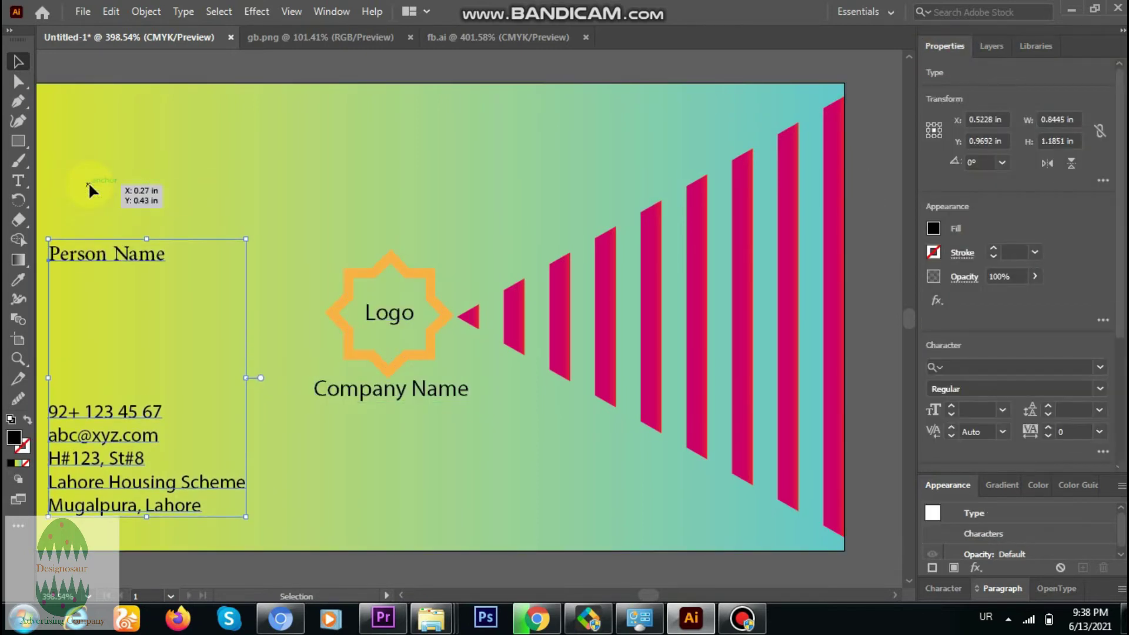
Move the logo and company name to the card's upper-left corner and scale them to about 0.46 in wide.
left_click(369, 370)
left_click_drag(377, 365, 107, 201)
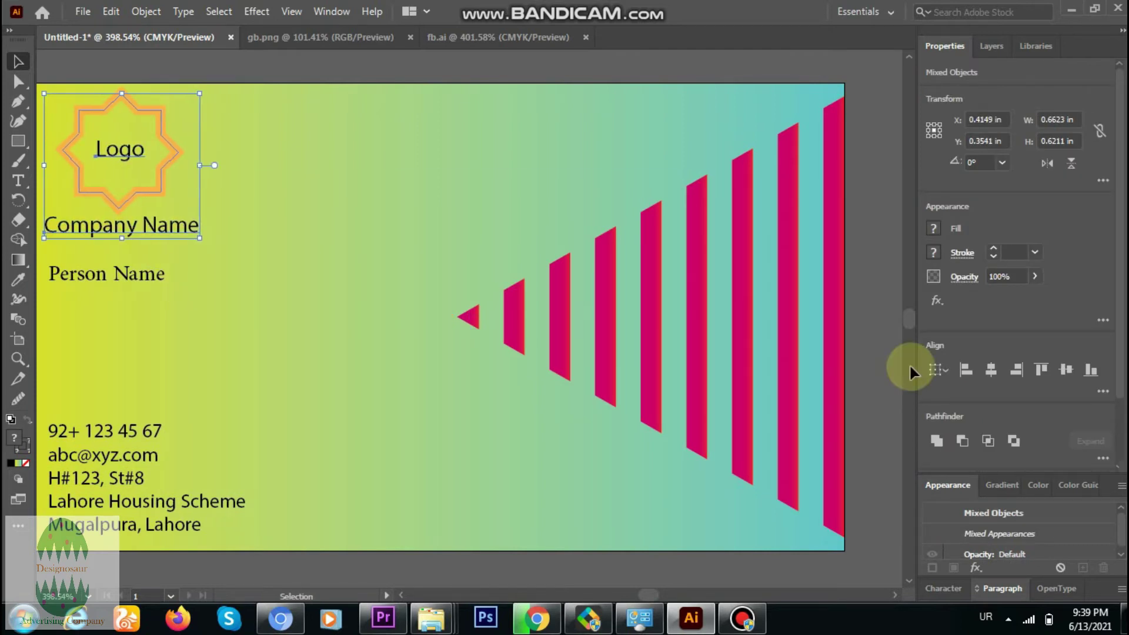
left_click_drag(202, 95, 154, 130)
left_click(191, 135)
left_click(116, 204)
left_click(61, 112)
left_click_drag(62, 116, 122, 218)
Nudge the logo and company name to about X 0.33 in, Y 0.31 in and group them.
key("Up")
key("Up")
key("Up")
key("Up")
key("Up")
key("Up")
key("Up")
key("Up")
key("Up")
key("Up")
key("Up")
key("Up")
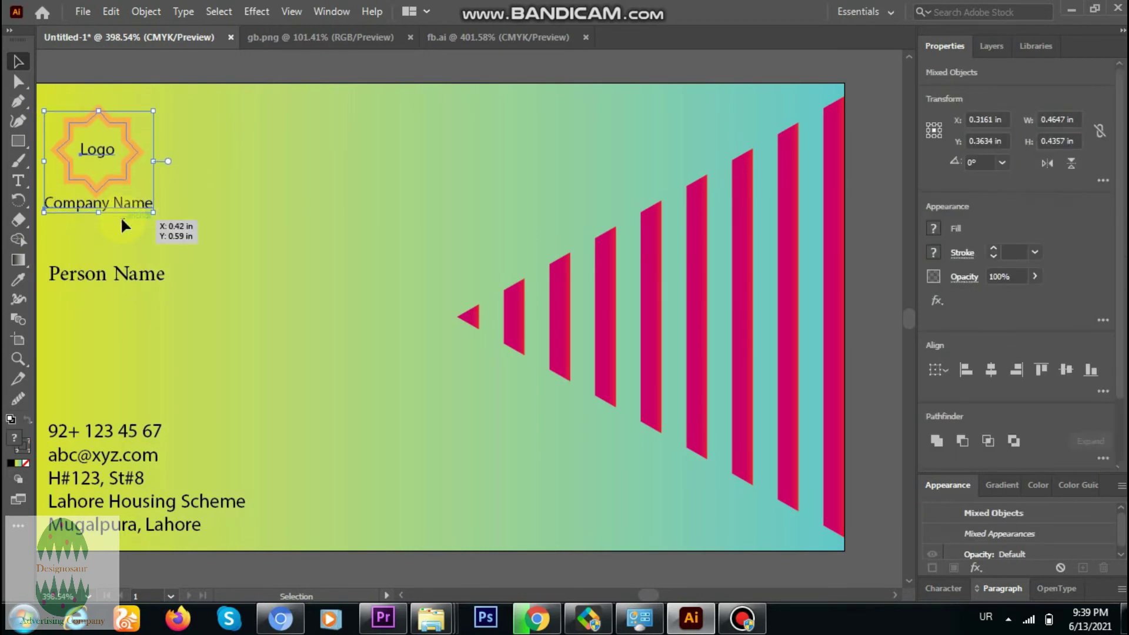
key("Down")
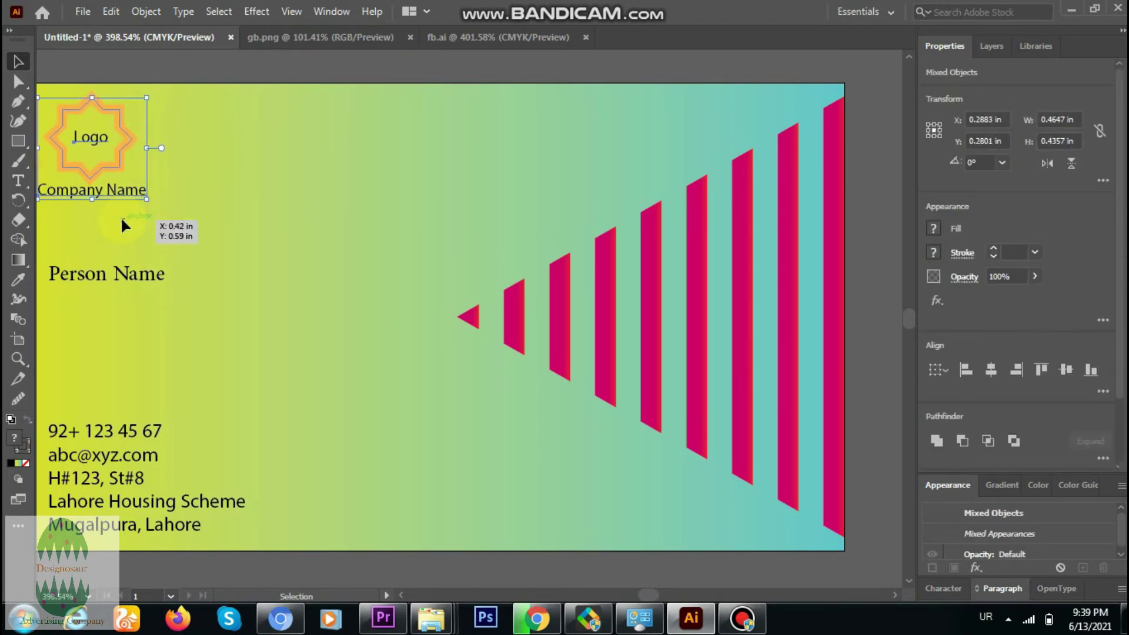
key("Down")
key("Right")
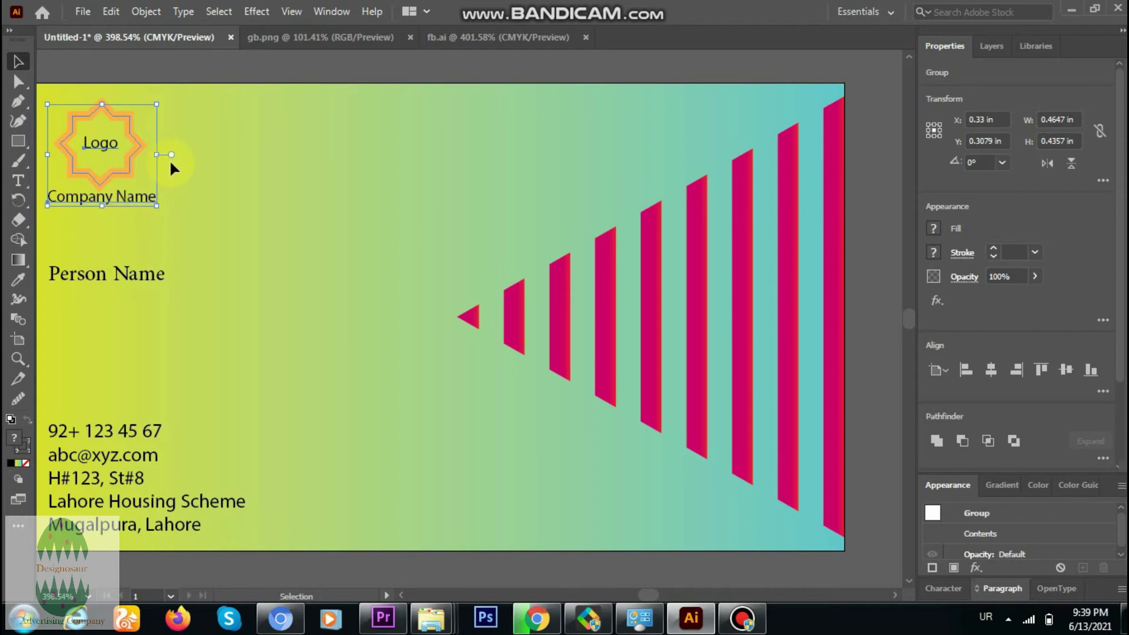
Ungroup the logo elements and select only the star outline.
left_click(228, 175)
left_click(114, 176)
right_click(132, 158)
left_click(131, 142)
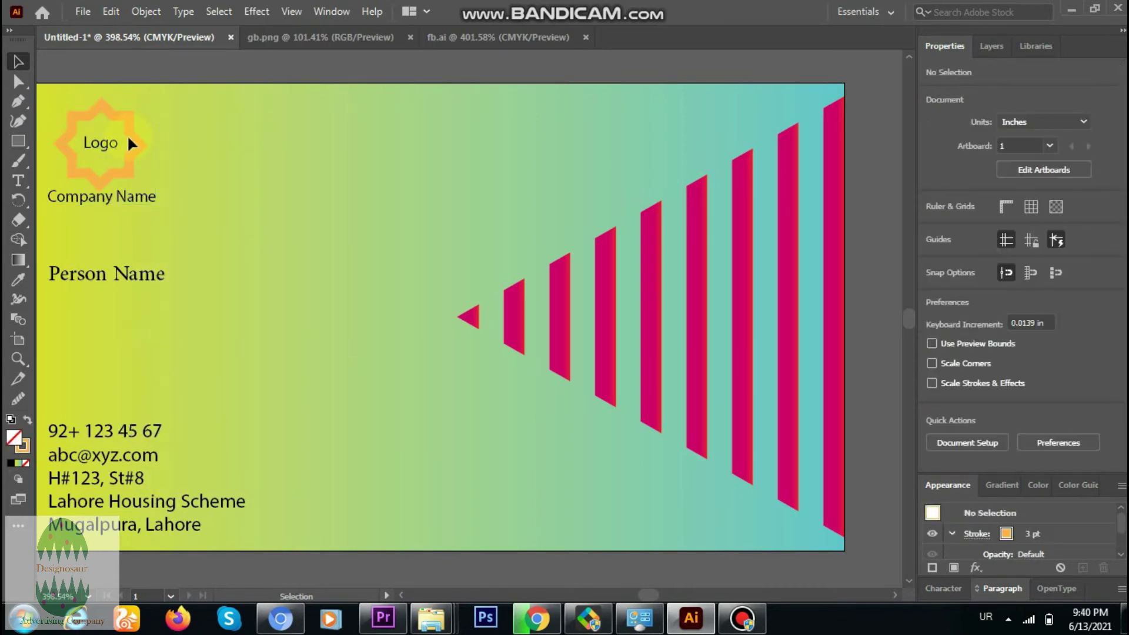
left_click(85, 170)
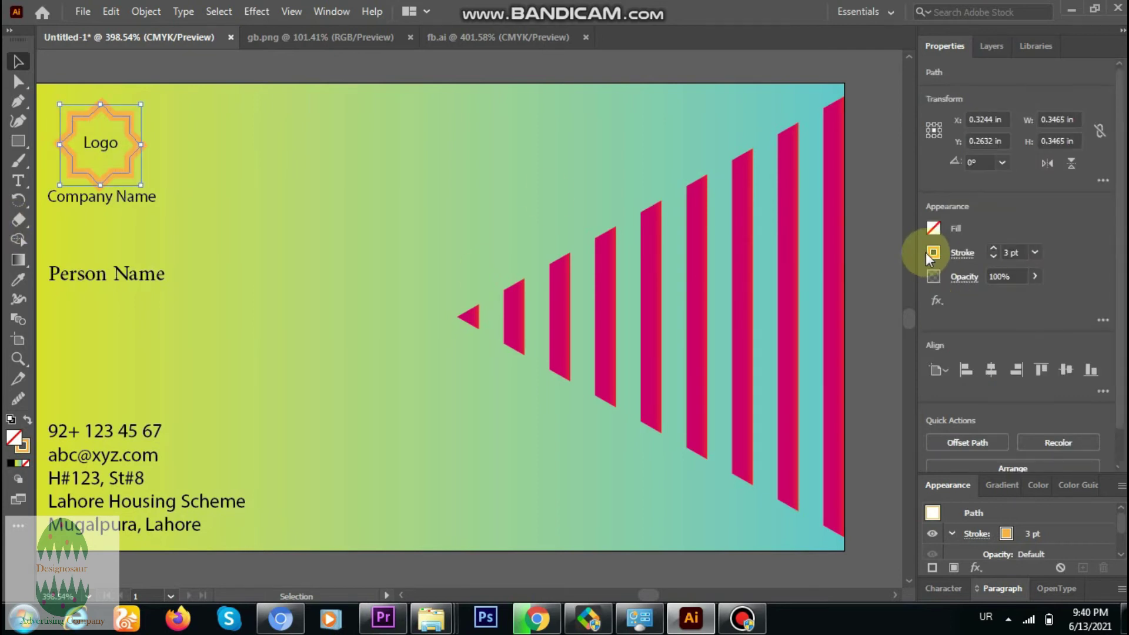
Try to copy the stripes' magenta gradient onto the star outline with the Eyedropper.
left_click(18, 278)
left_click(837, 243)
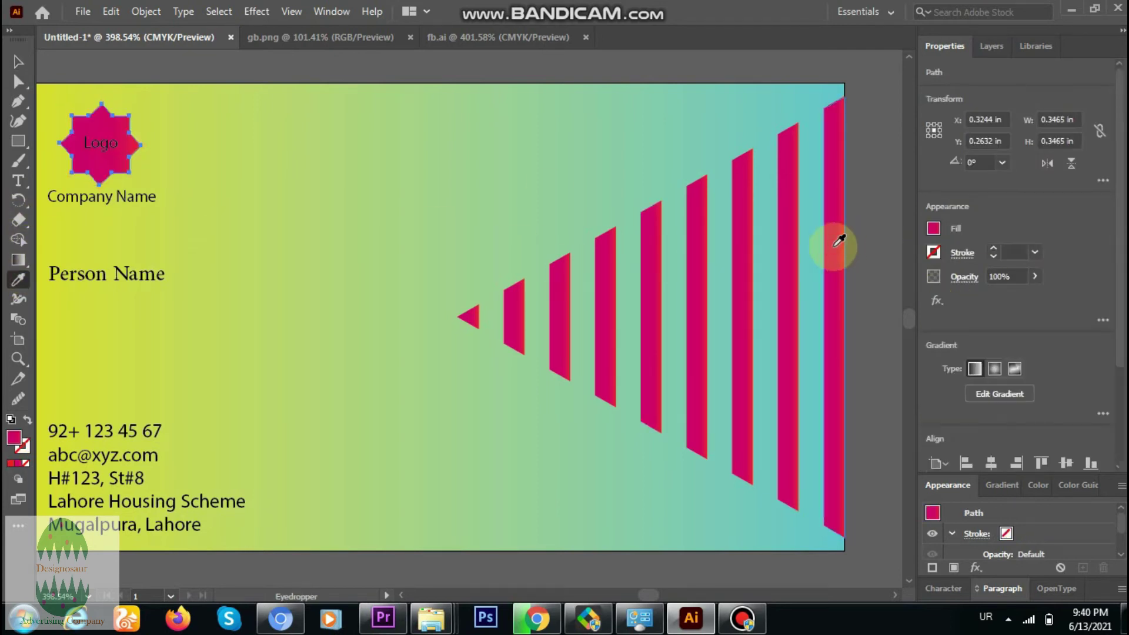
key("ctrl+z")
left_click(934, 252)
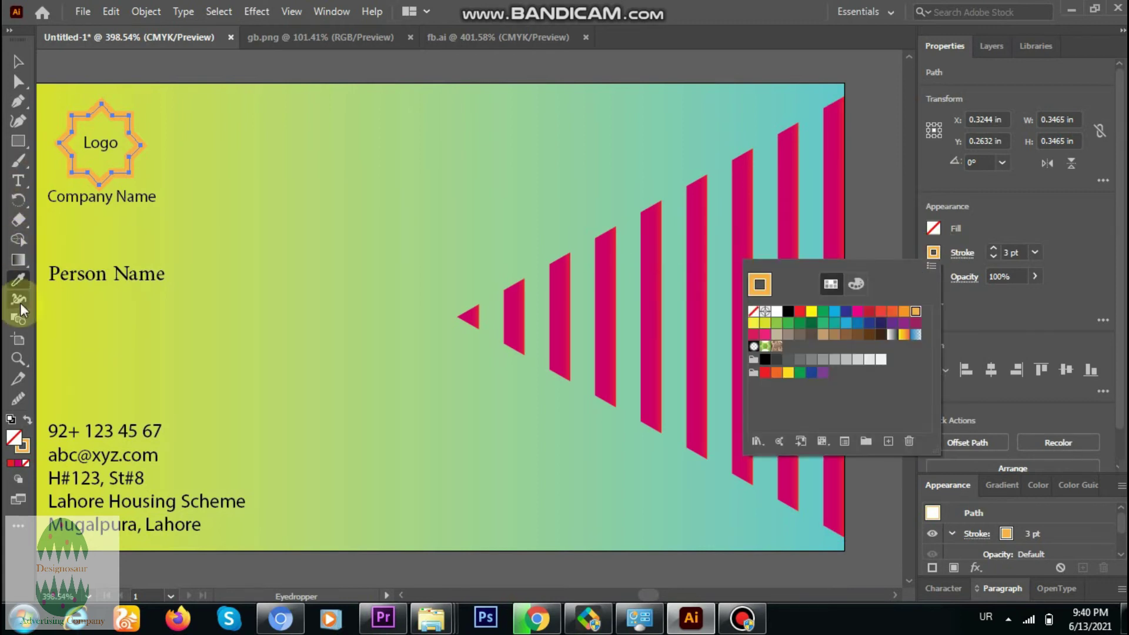
left_click(18, 280)
left_click(796, 249)
key("ctrl+z")
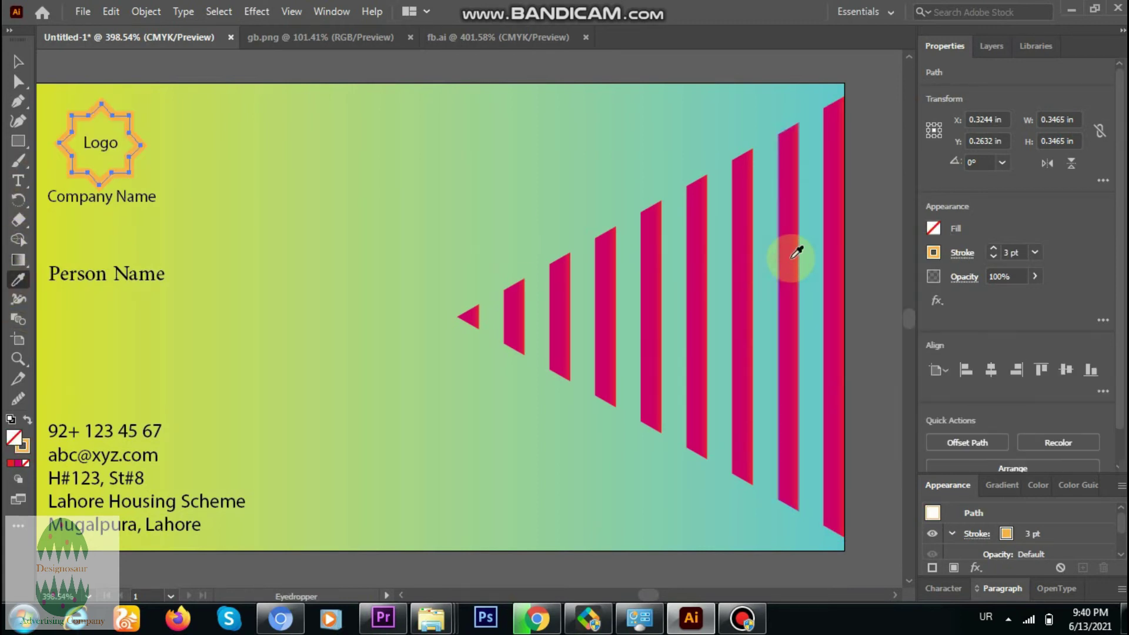
Apply the White, Black gradient swatch to the star's stroke and try sampling a magenta stripe onto it.
left_click(933, 253)
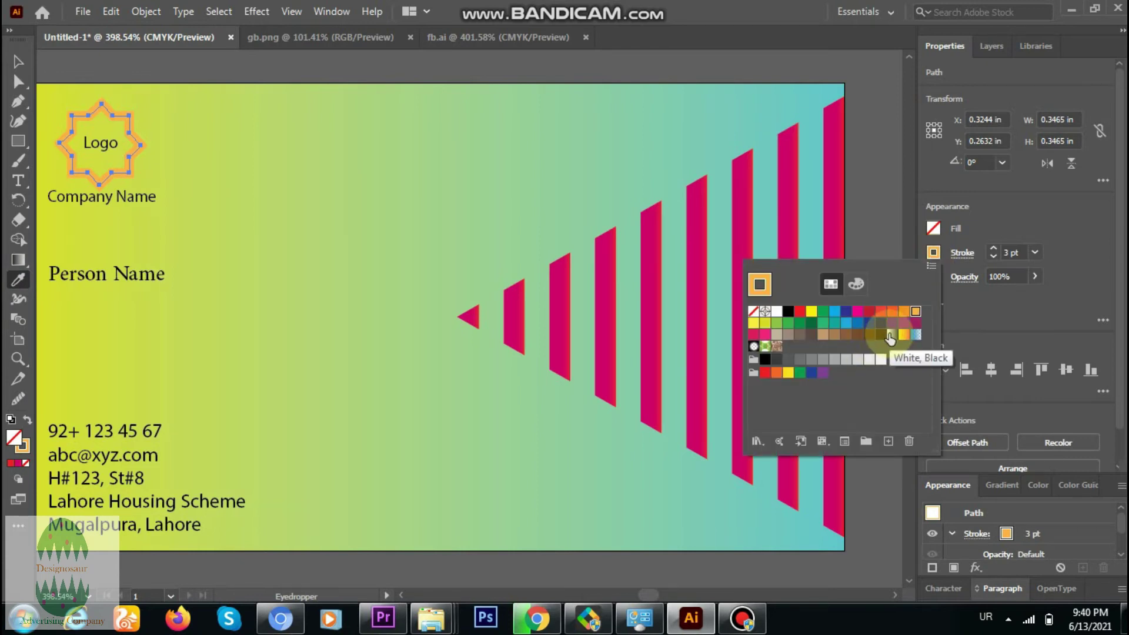
left_click(892, 335)
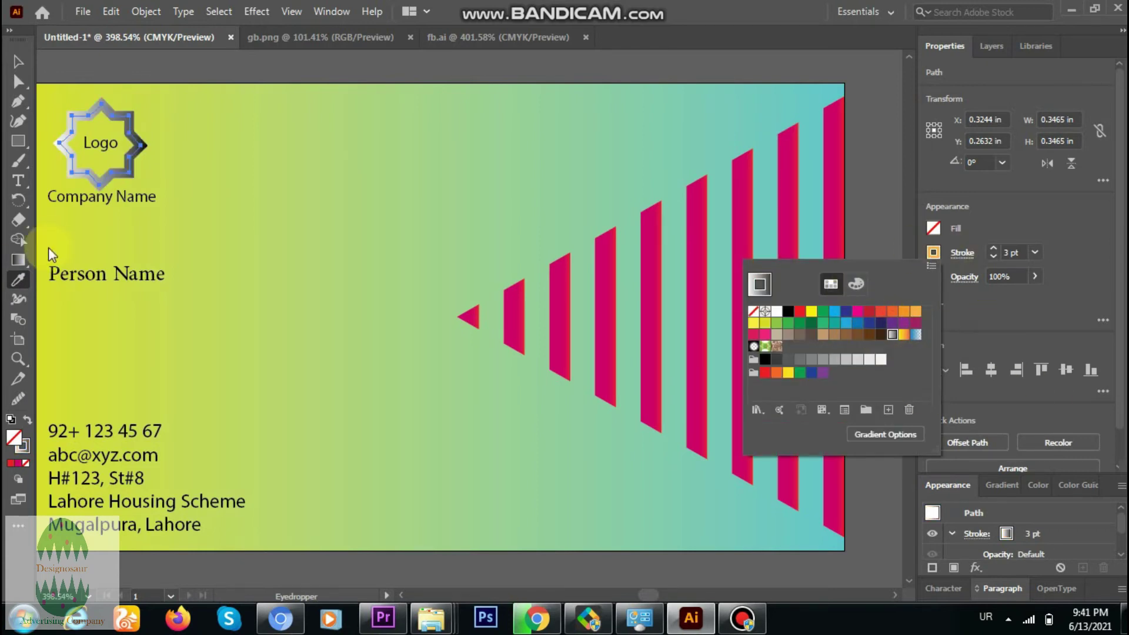
left_click(19, 282)
left_click(837, 254)
key("ctrl+z")
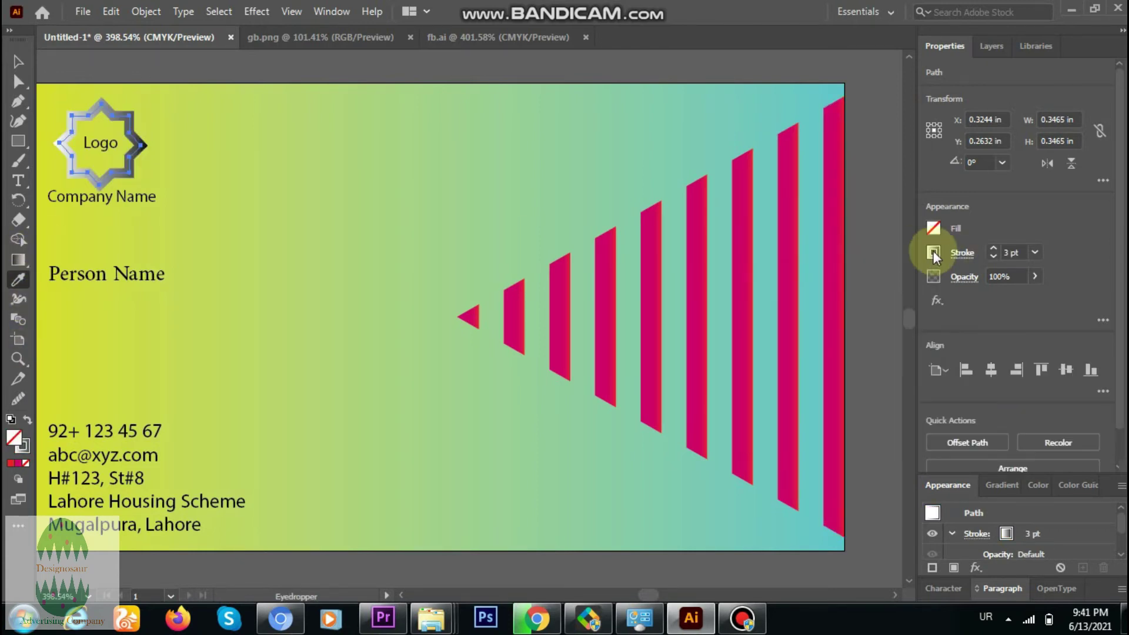
left_click(933, 253)
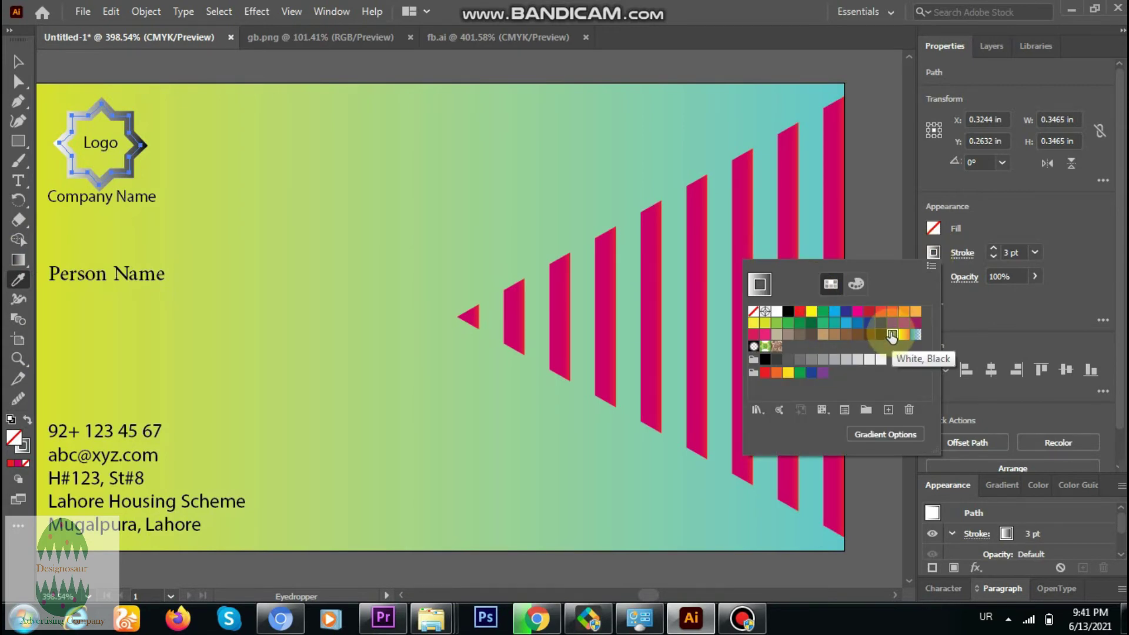
left_click(1099, 321)
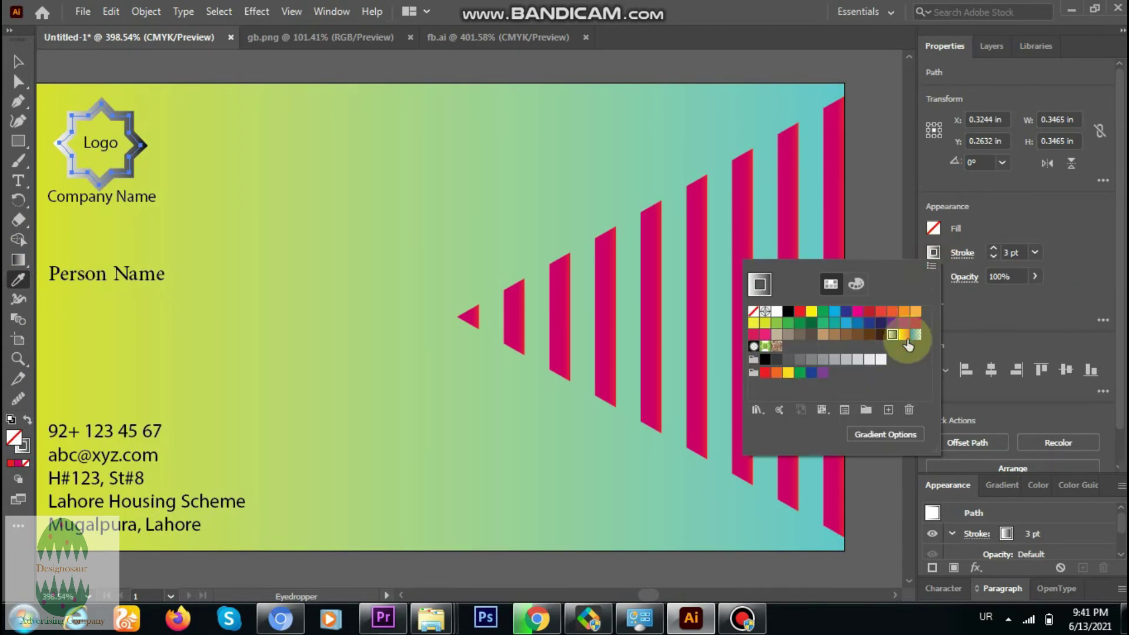
double_click(892, 335)
left_click(606, 333)
Give the star a linear gradient fill and pick white for its color stop.
left_click(19, 260)
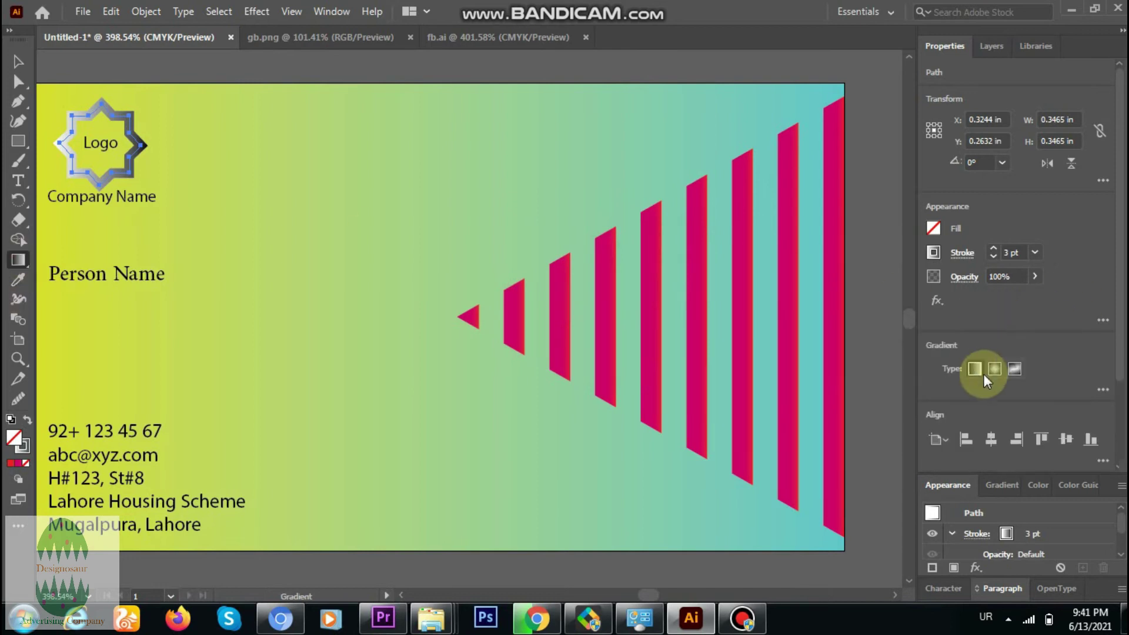
left_click(976, 370)
left_click(933, 229)
left_click(776, 287)
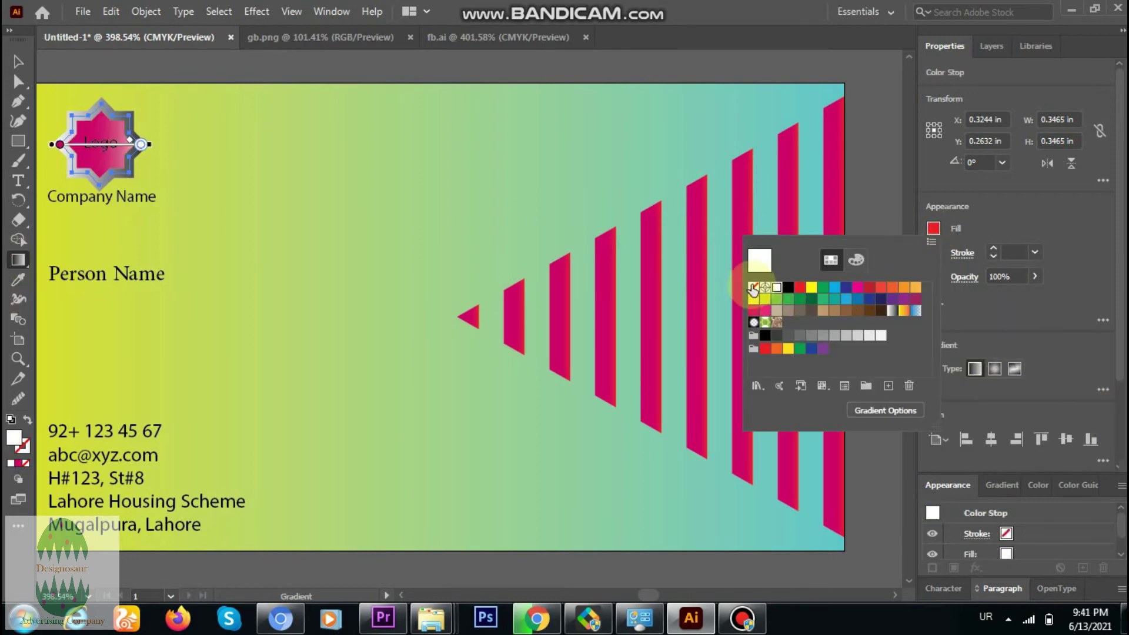
Replace the star's gradient fill with a solid yellow swatch and reselect the star.
left_click(66, 99)
left_click(14, 60)
left_click(933, 229)
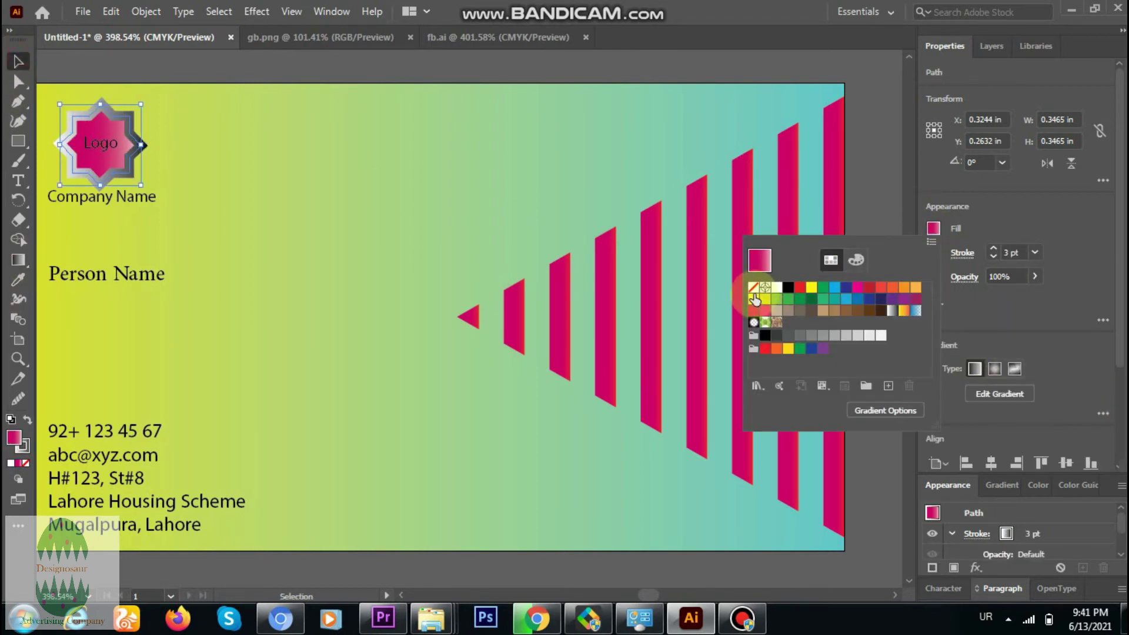
left_click(756, 292)
left_click(236, 135)
left_click(133, 178)
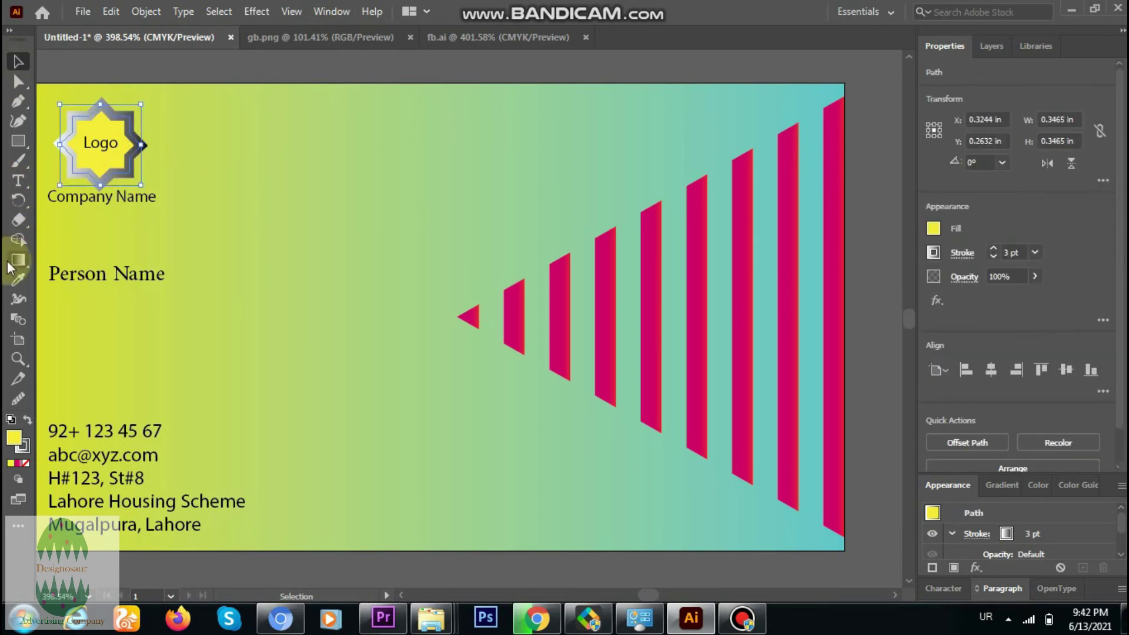
Try applying the linear magenta gradient to the star once more, then undo it.
left_click(18, 259)
left_click(976, 369)
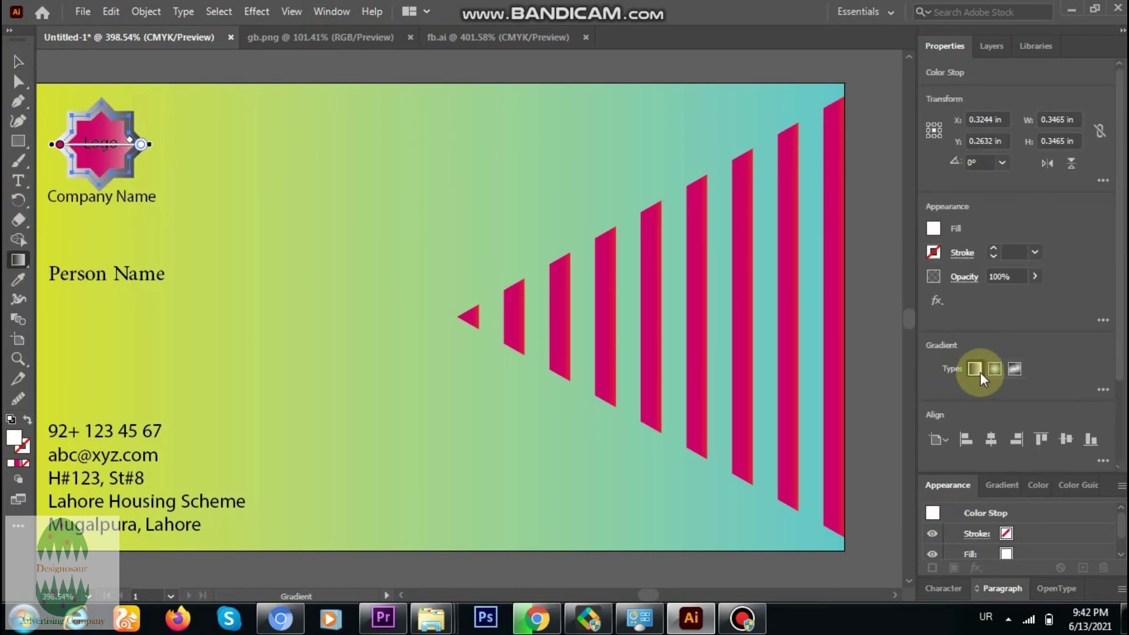
left_click(933, 252)
left_click(890, 336)
key("v")
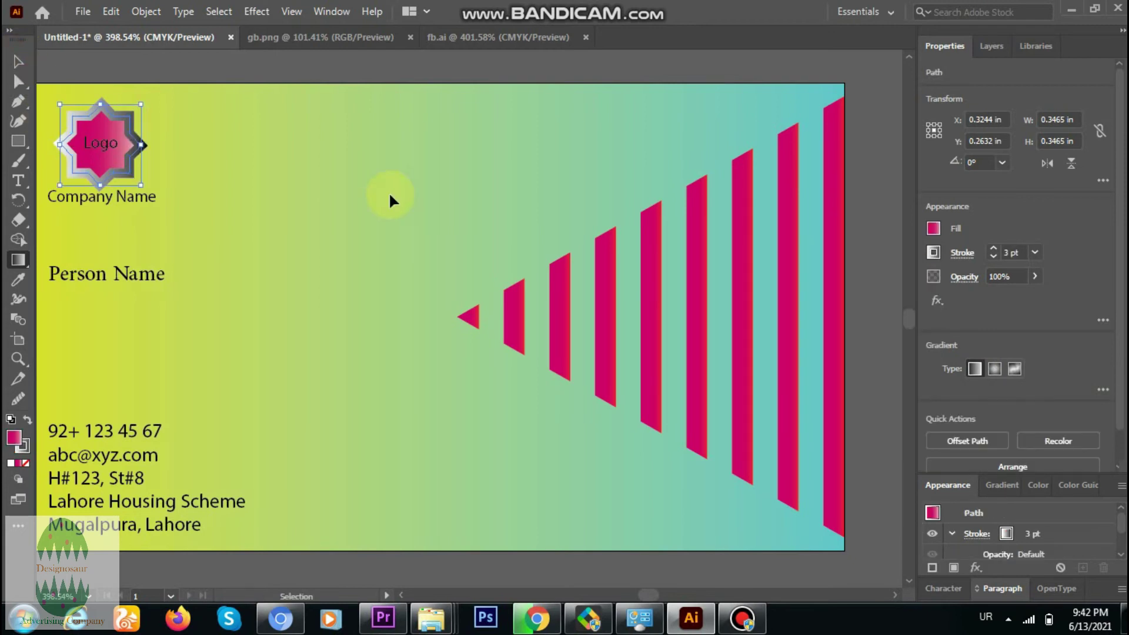
key("ctrl+z")
left_click(940, 255)
double_click(892, 338)
left_click(600, 330)
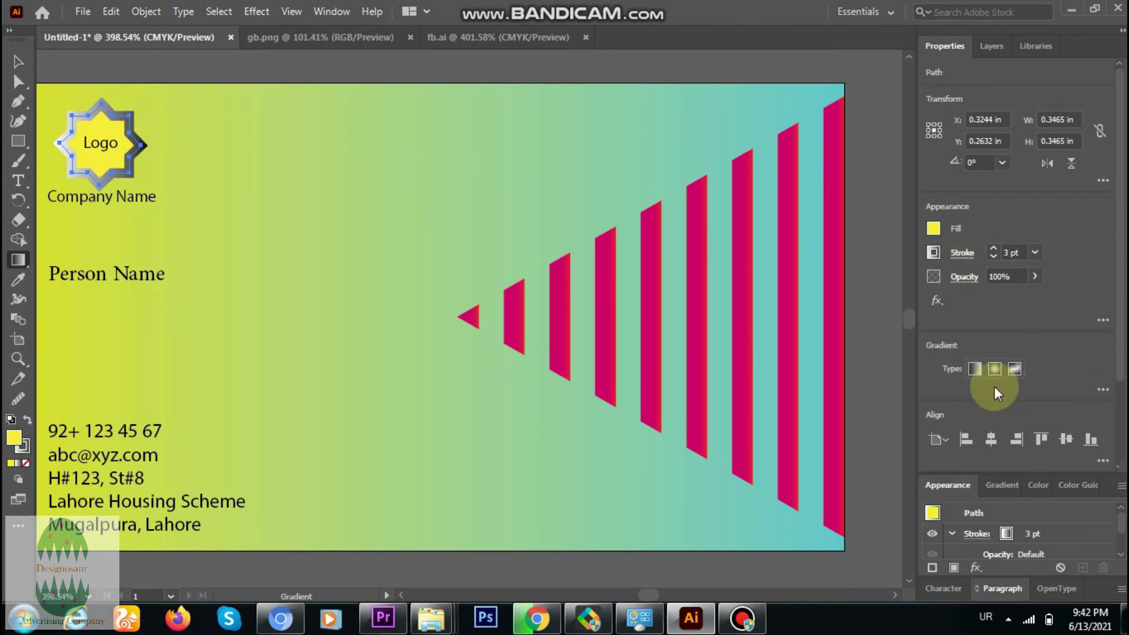
Apply a white-to-black linear gradient fill to the star and open its left color stop for editing.
left_click(1103, 388)
left_click(935, 520)
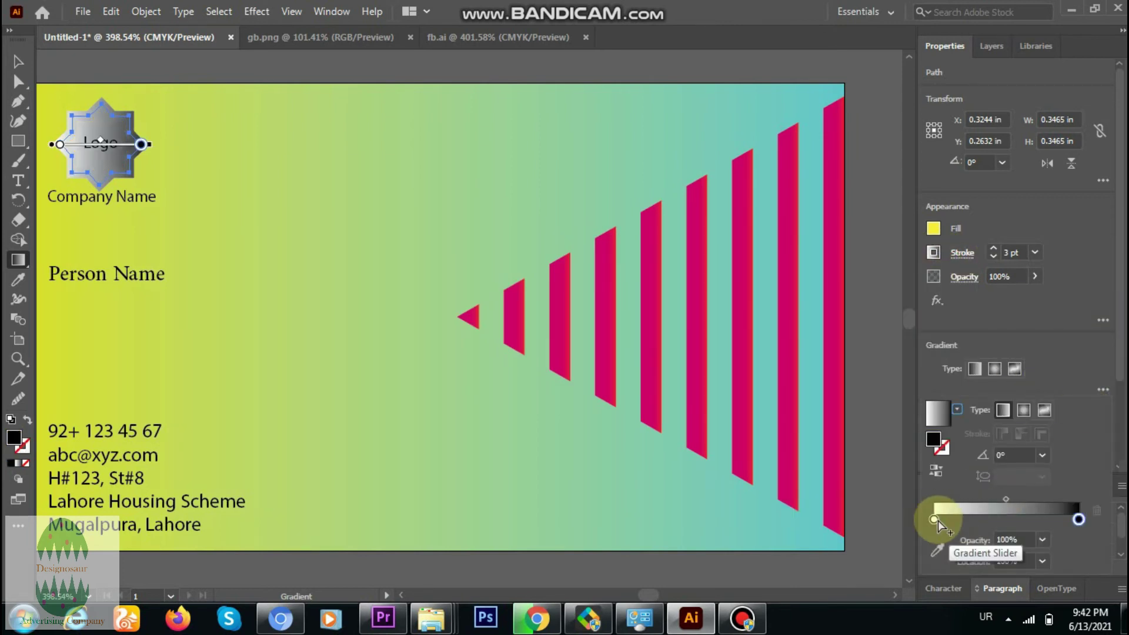
left_click(1110, 523)
left_click(1102, 389)
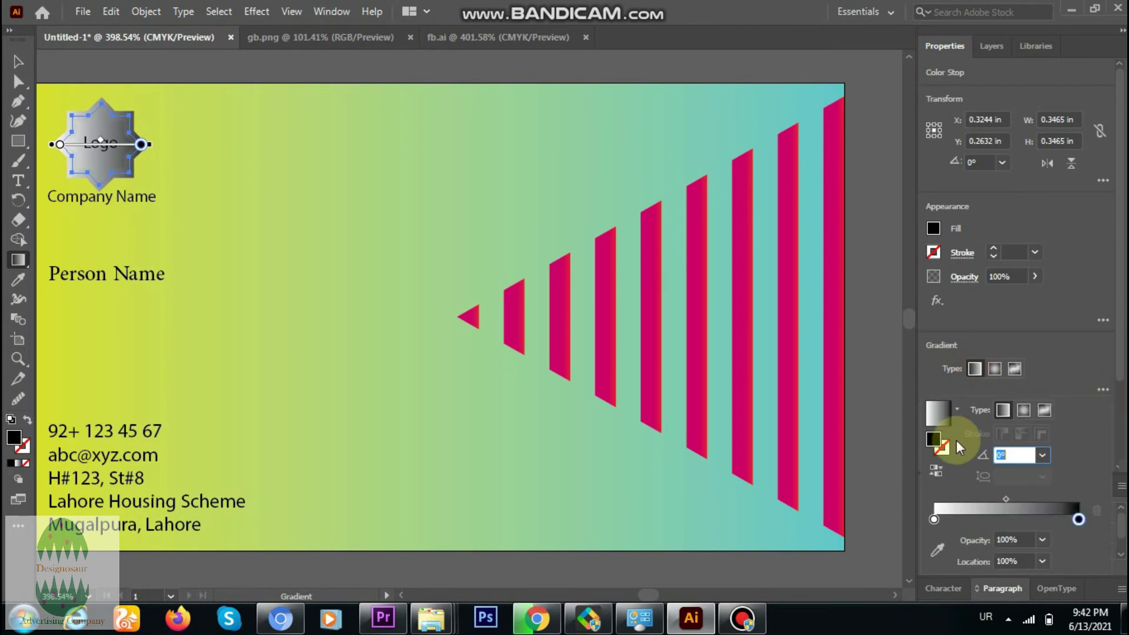
double_click(934, 520)
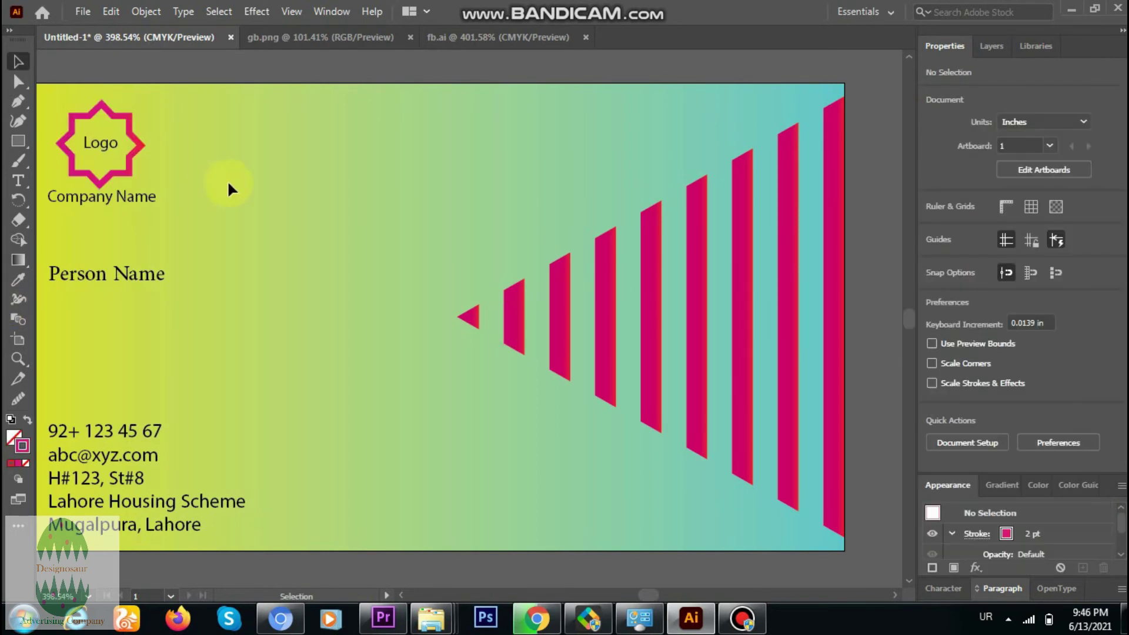
left_click_drag(105, 190, 106, 196)
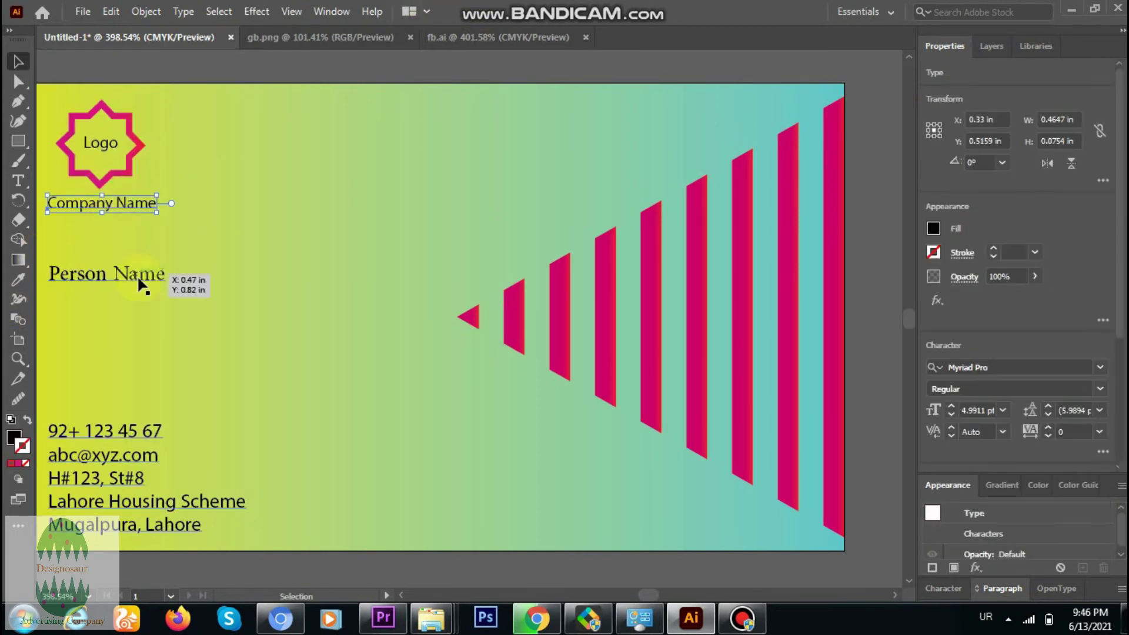
left_click(488, 38)
mouse_move(764, 526)
left_mouse_down()
mouse_move(159, 42)
mouse_move(597, 516)
mouse_move(764, 526)
left_mouse_up()
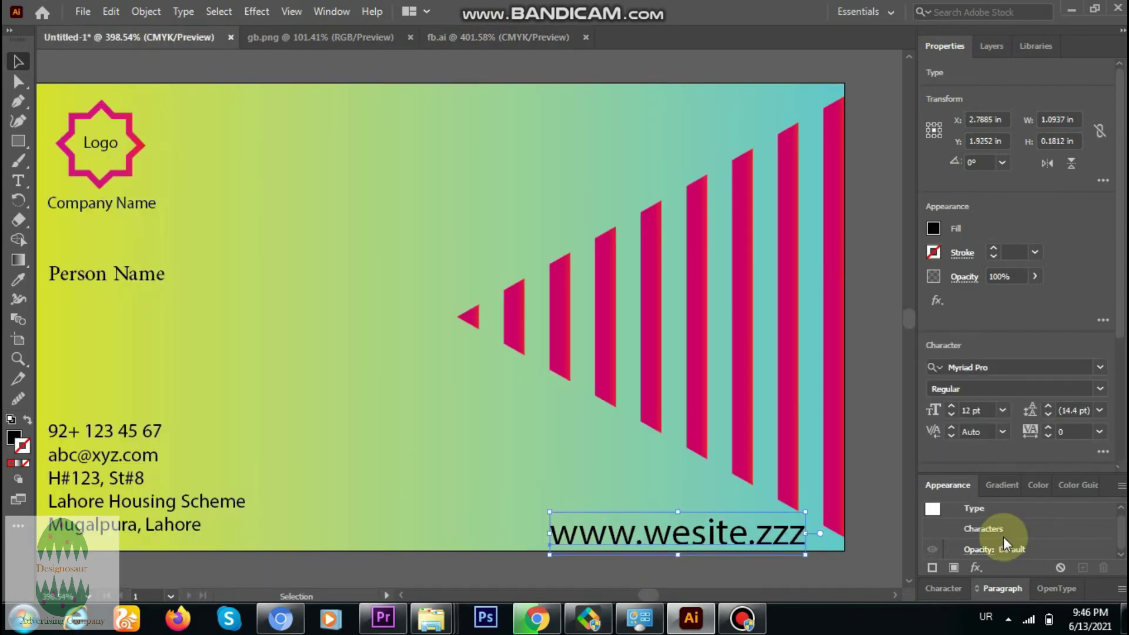
Scale the website text down to about 0.77 in wide and move it along the bottom edge toward the address block.
key("Down")
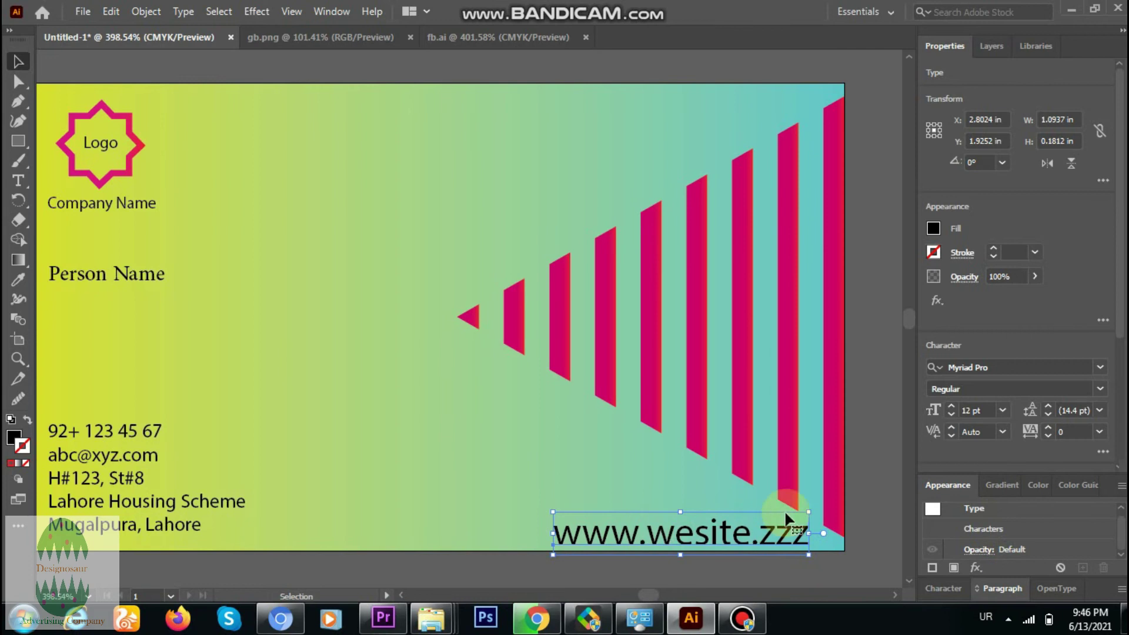
left_click_drag(808, 511, 740, 525)
left_click_drag(582, 543, 363, 542)
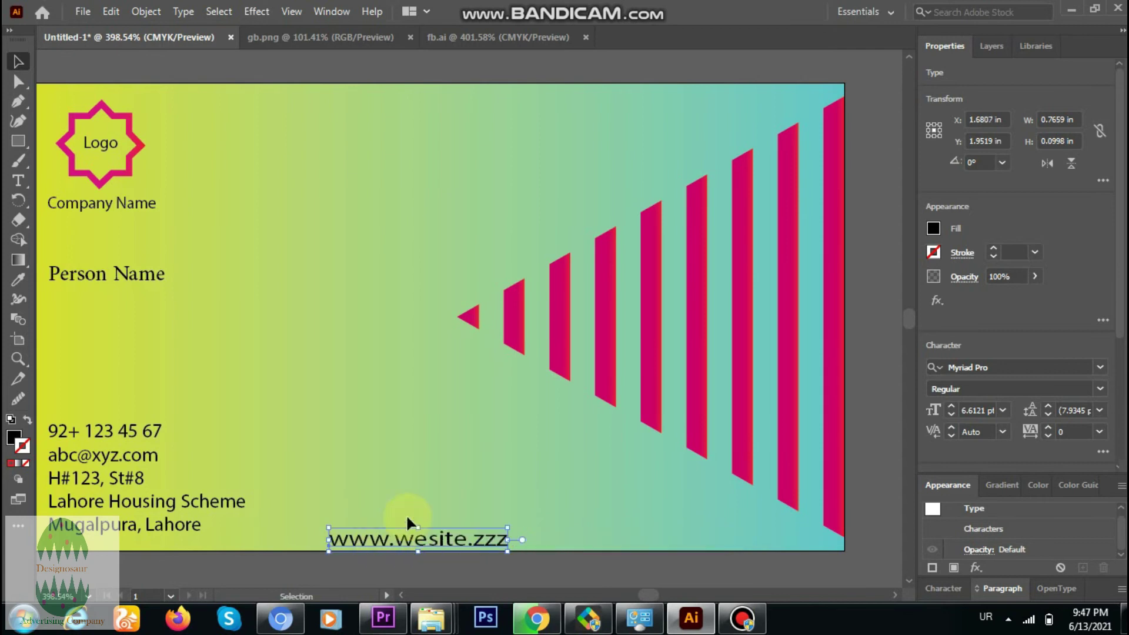
Move the person name and contact details block slightly up and deselect it.
left_click(79, 471)
key("Up")
key("Up")
left_click_drag(79, 471, 78, 468)
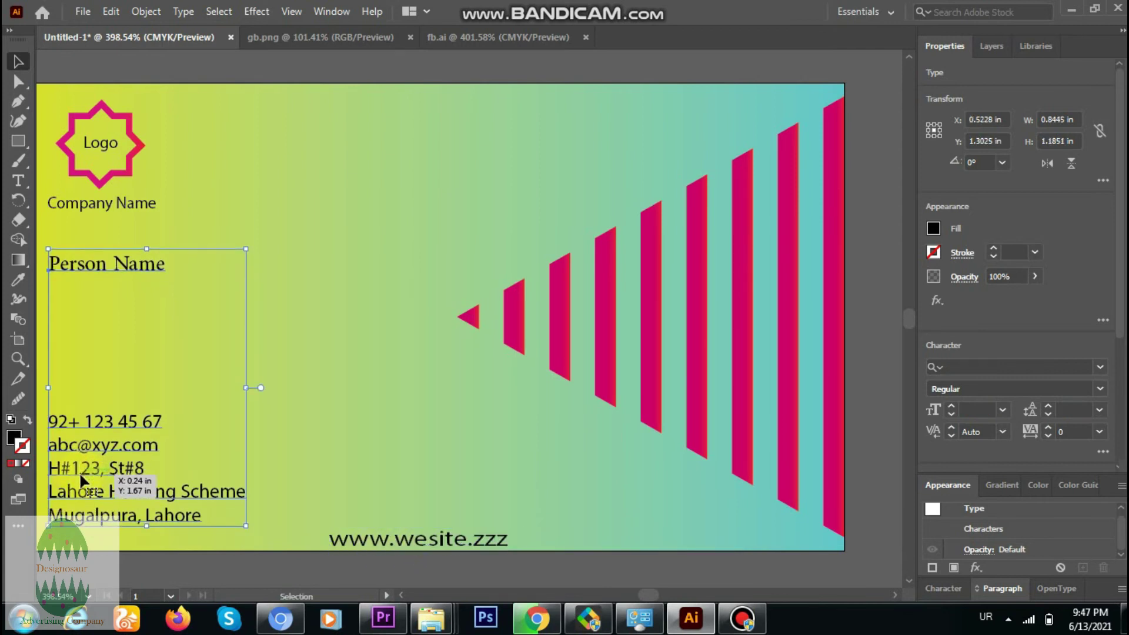
left_click(610, 480)
left_click(83, 11)
left_click(464, 234)
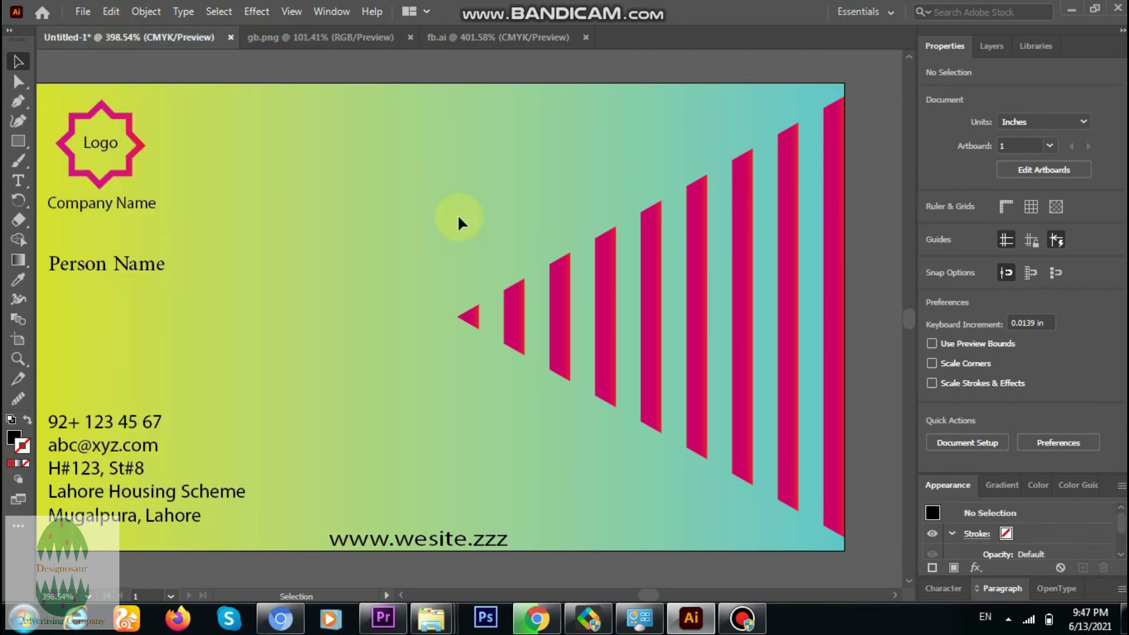
left_click(88, 13)
left_click(118, 28)
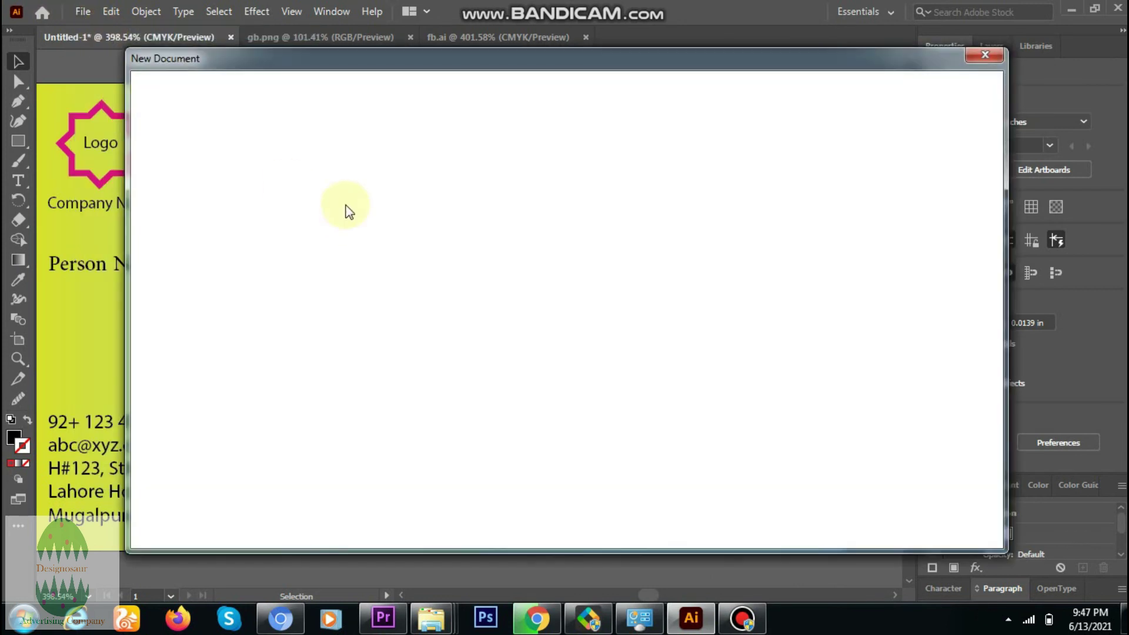
left_click(983, 55)
Create a new 3.5 × 2 in landscape document, place it ahead of fb.ai in the open documents, and return to Untitled-1.
left_click(82, 11)
left_click(117, 28)
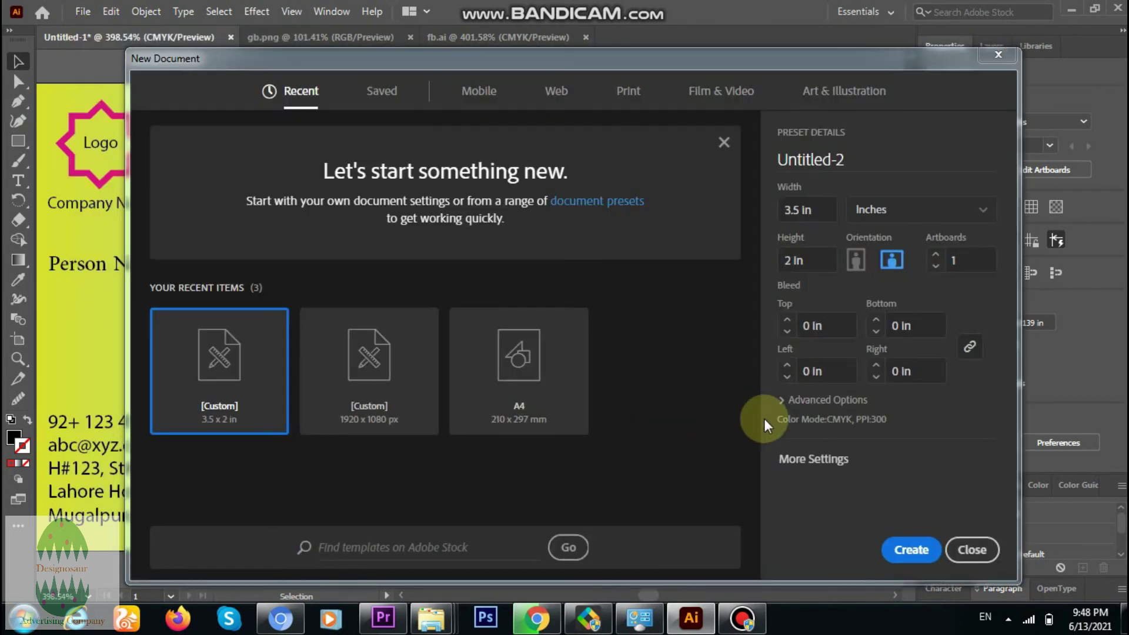
key("Return")
left_click_drag(603, 30, 298, 20)
left_click(129, 37)
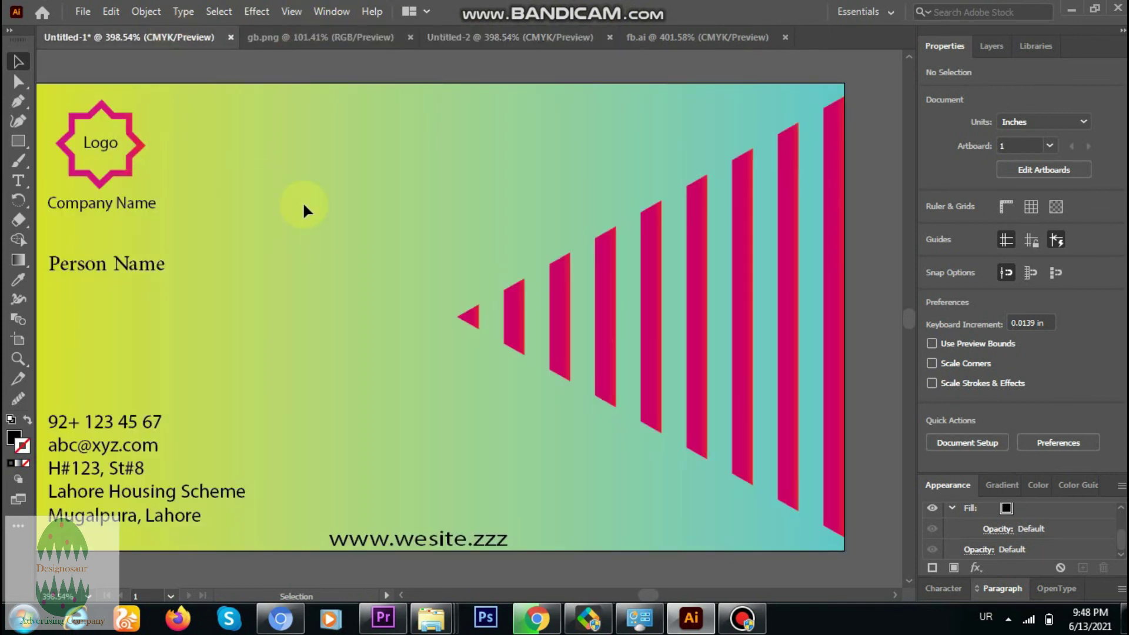
Copy the gradient background and striped triangle from Untitled-1 into Untitled-2, aligned with the artboard.
left_click(991, 47)
left_click(480, 71)
left_click_drag(480, 73, 574, 285)
left_click_drag(373, 76, 807, 474)
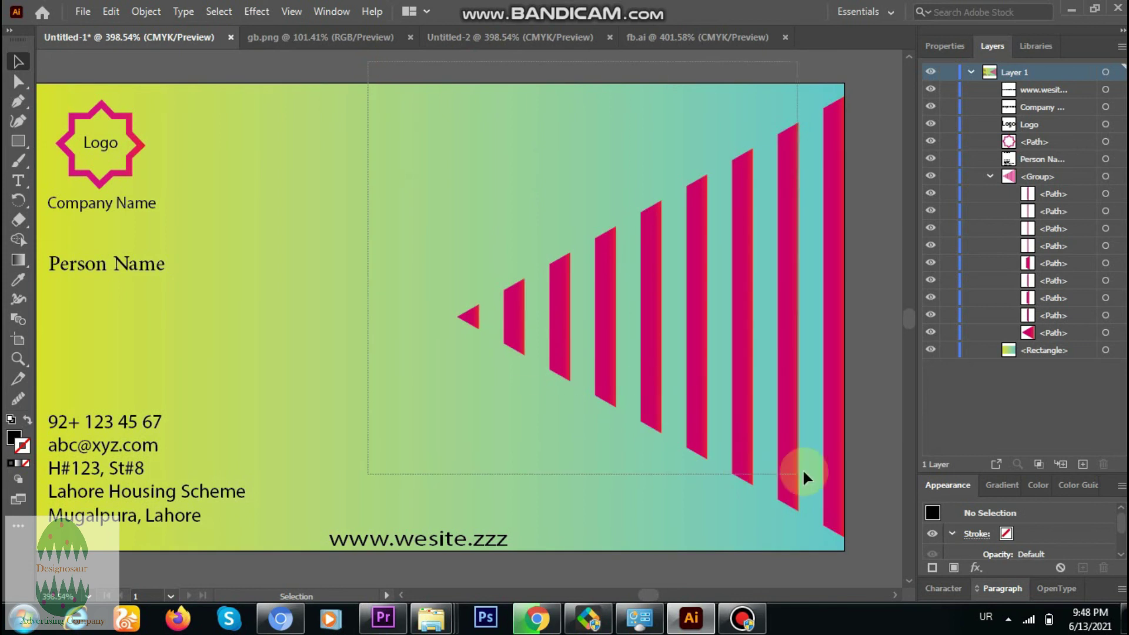
left_click_drag(501, 245, 509, 278)
left_click_drag(575, 194, 608, 161)
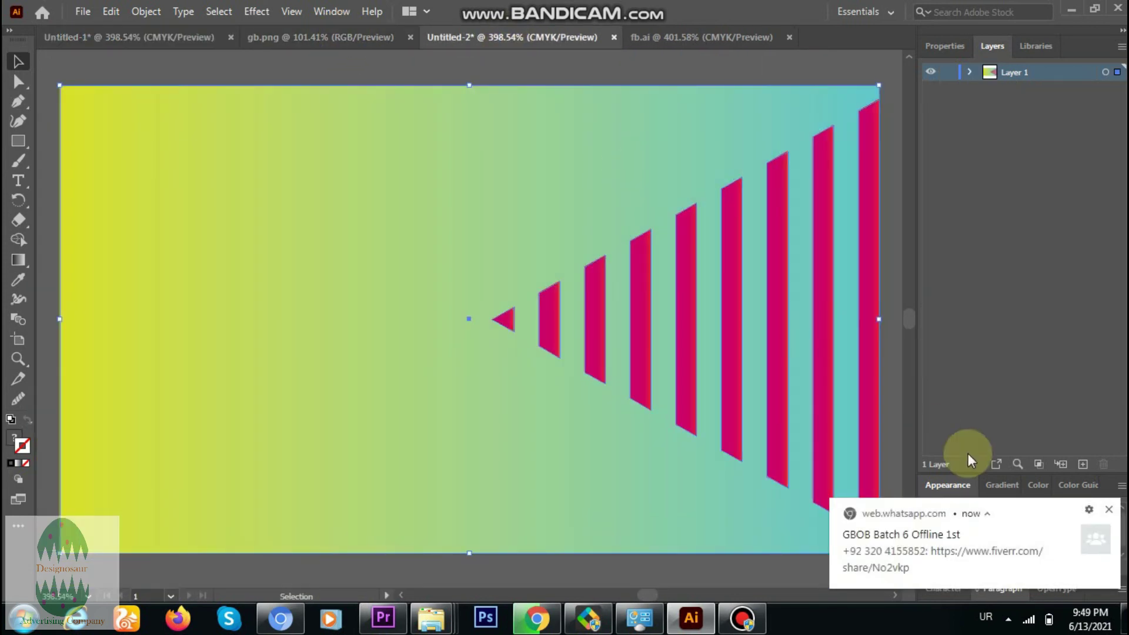
Lock the background rectangle and create a copy of the striped triangle group reflected across the vertical axis.
left_click(969, 71)
left_click(948, 263)
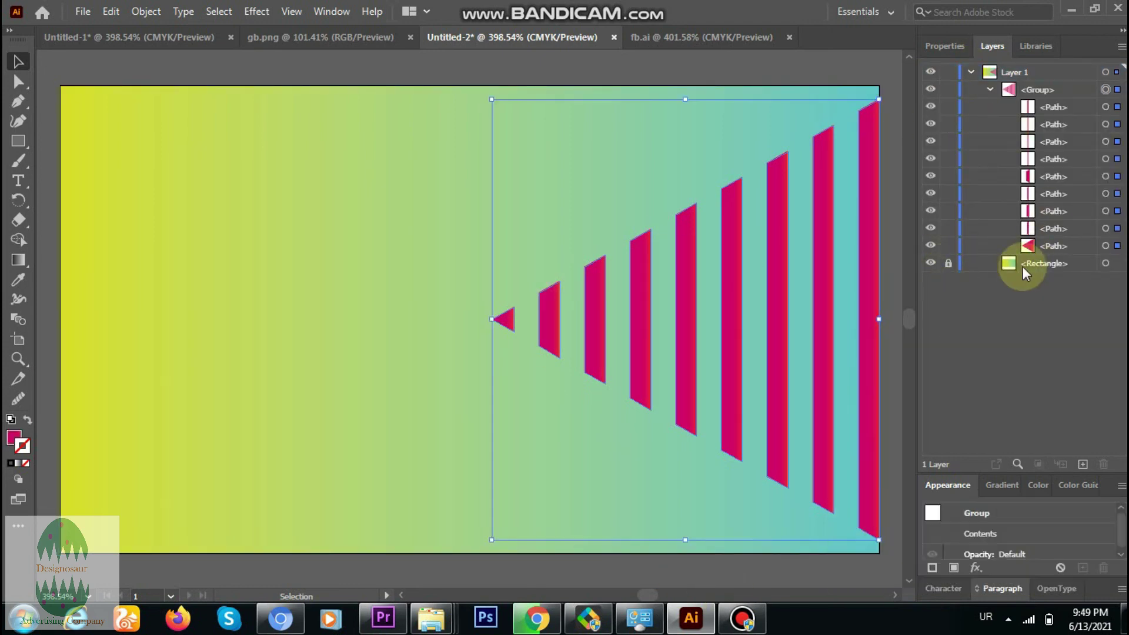
right_click(636, 305)
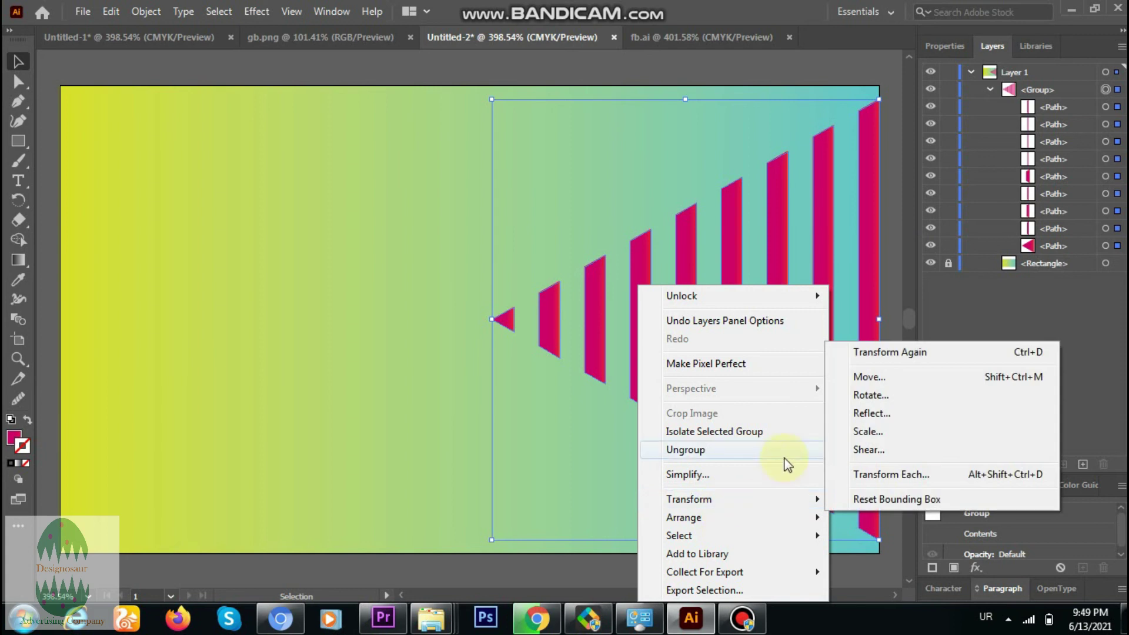
mouse_move(809, 499)
left_click(875, 414)
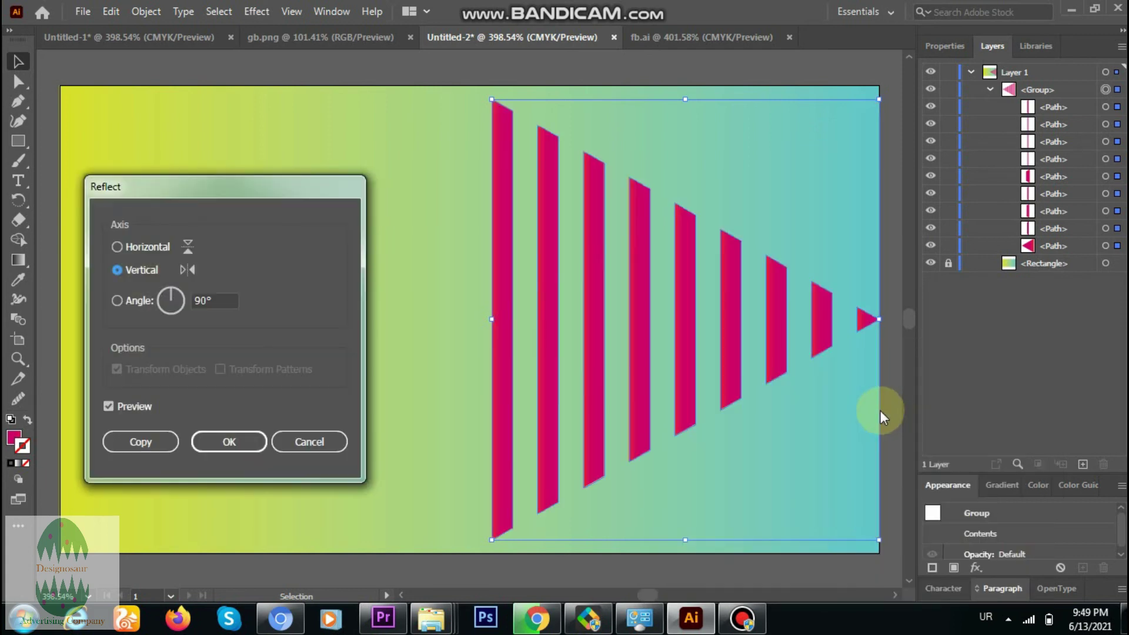
left_click(139, 438)
Move the mirrored striped triangle horizontally to the card's left edge.
key("Left")
key("Left")
key("Left")
key("Left")
key("Left")
key("Left")
key("Left")
key("Left")
key("Left")
key("Left")
key("Left")
key("Left")
key("Left")
key("Left")
key("Left")
key("Left")
key("Left")
left_click_drag(621, 351, 210, 340)
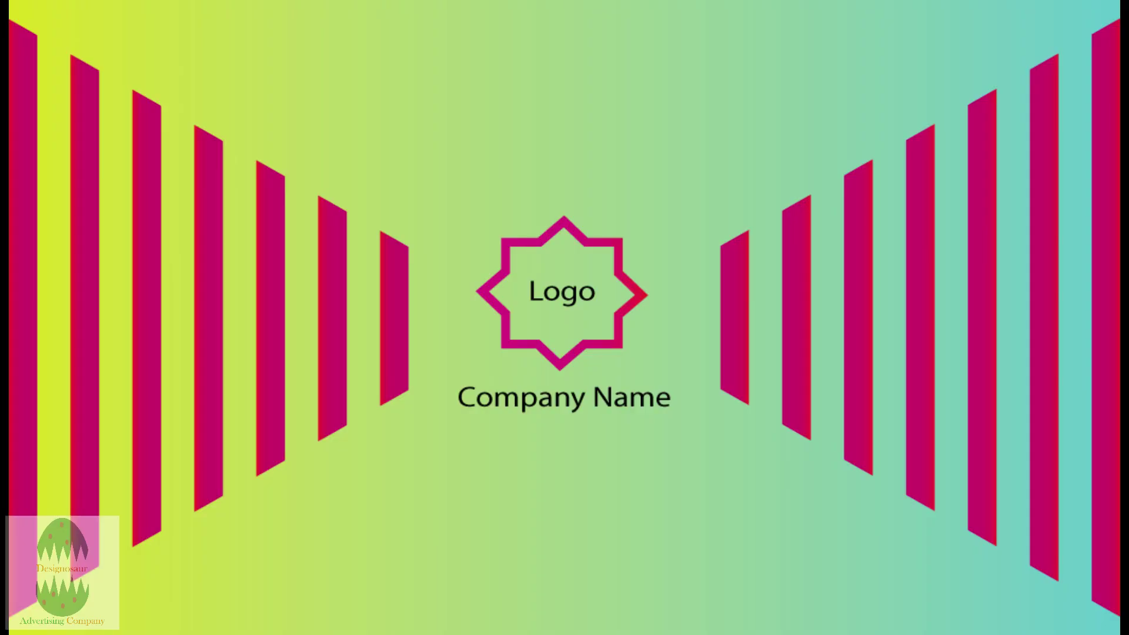